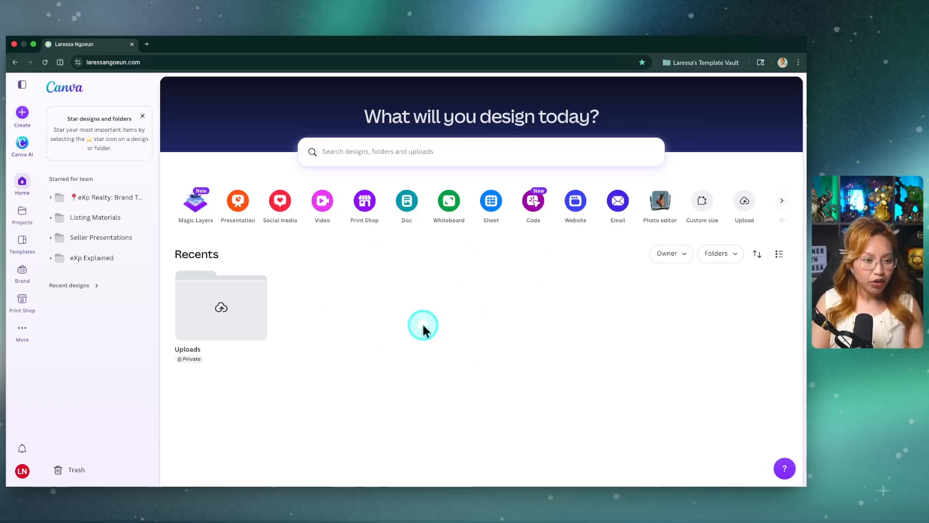
Step: Create a design from the "[Open House Flyer] 1 Sided, 3 Feature Images" brand template in the Listing Materials Open House Flyers folder
left_click(101, 198)
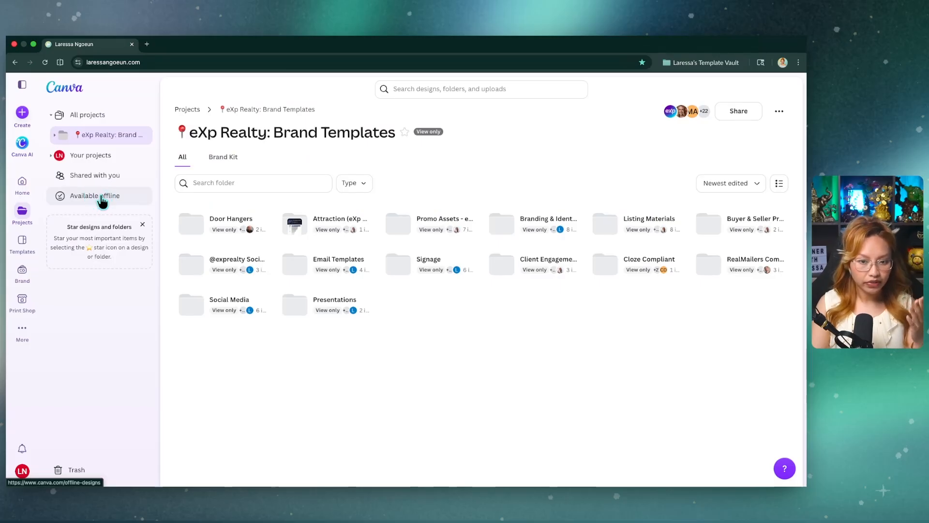
left_click(634, 230)
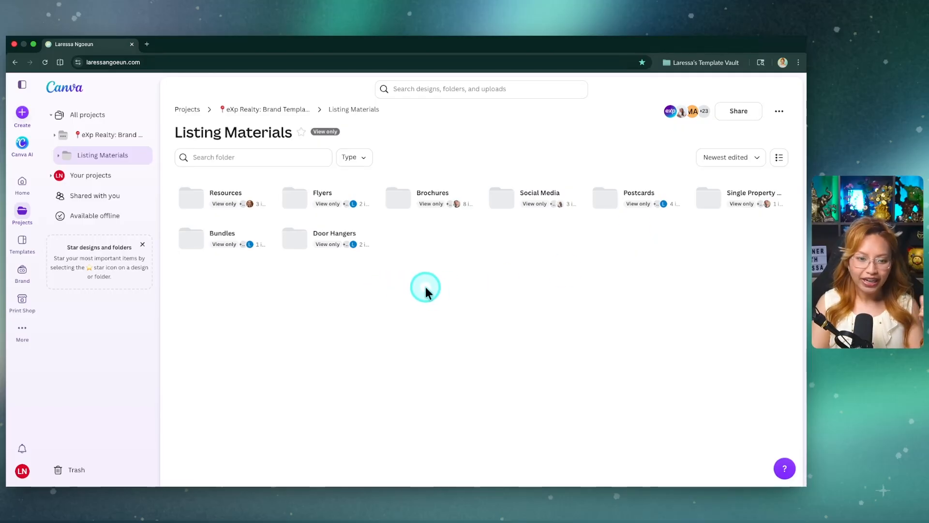
left_click(322, 195)
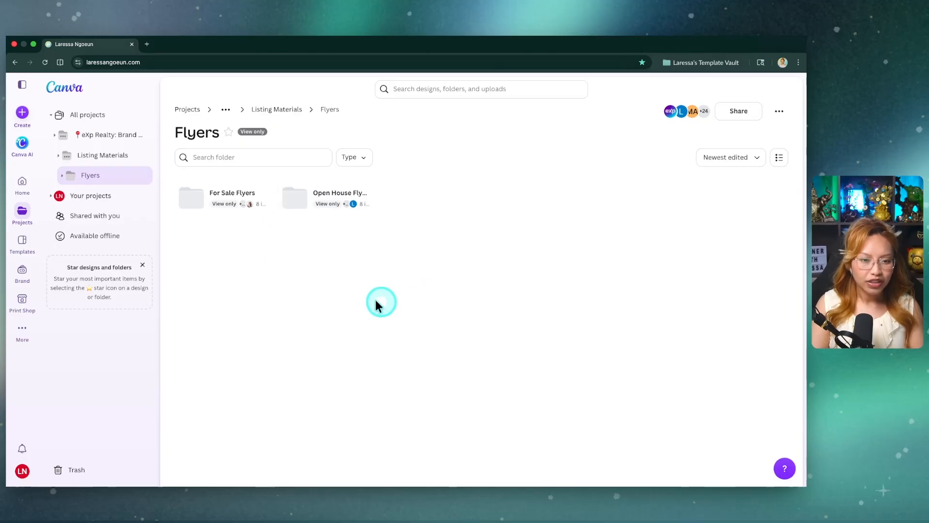
left_click(324, 196)
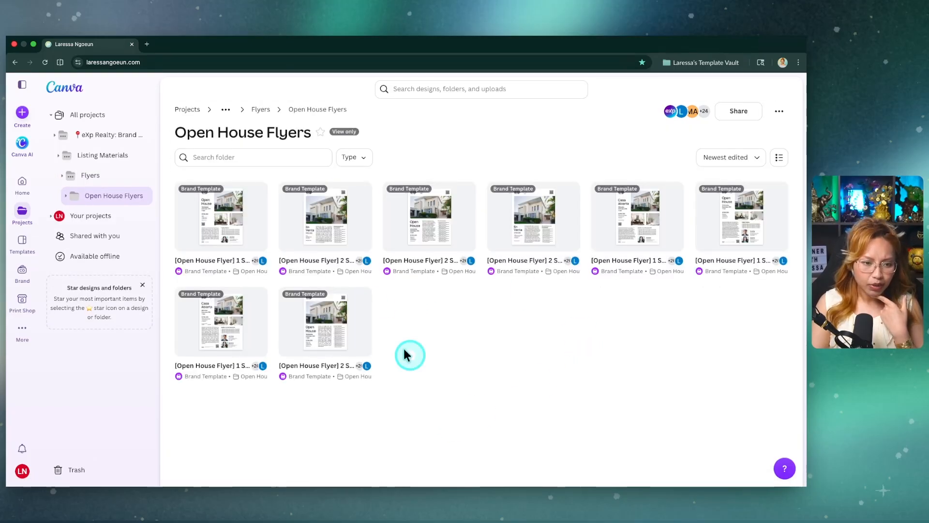
left_click(230, 220)
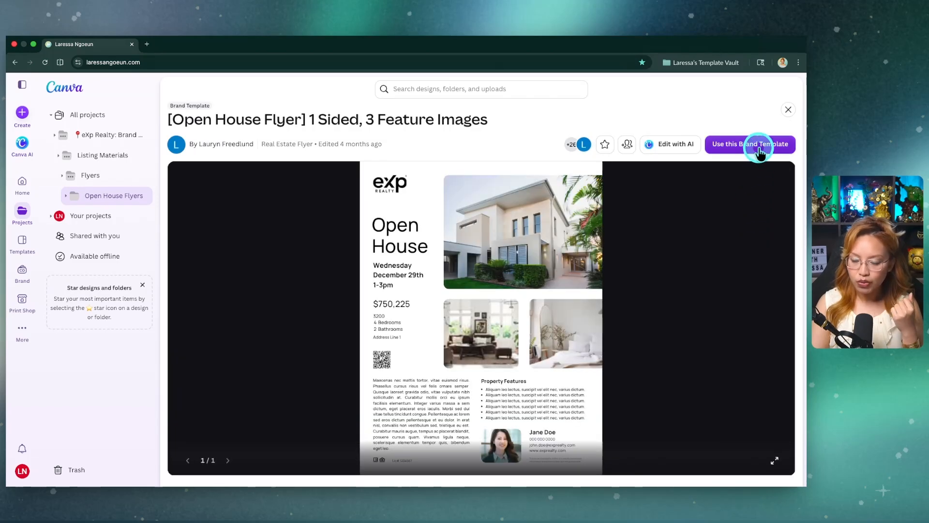
left_click(759, 147)
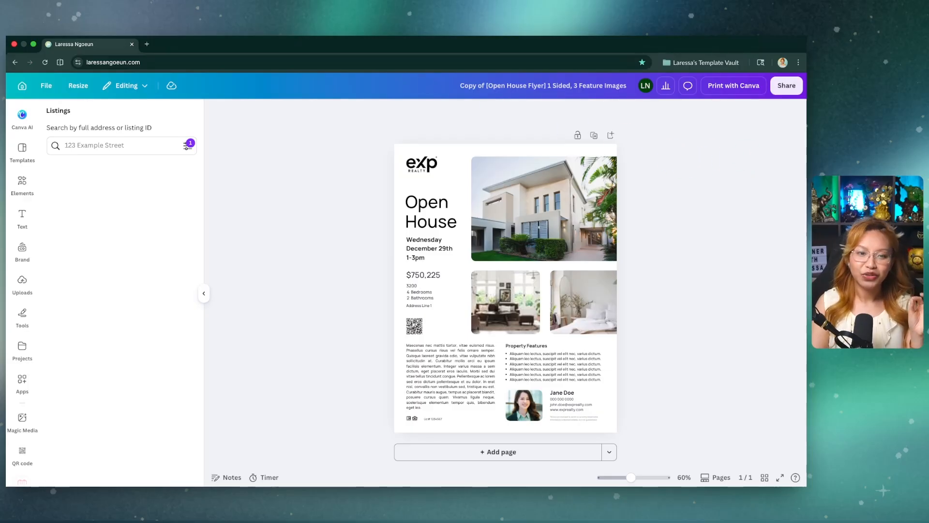
left_click(141, 140)
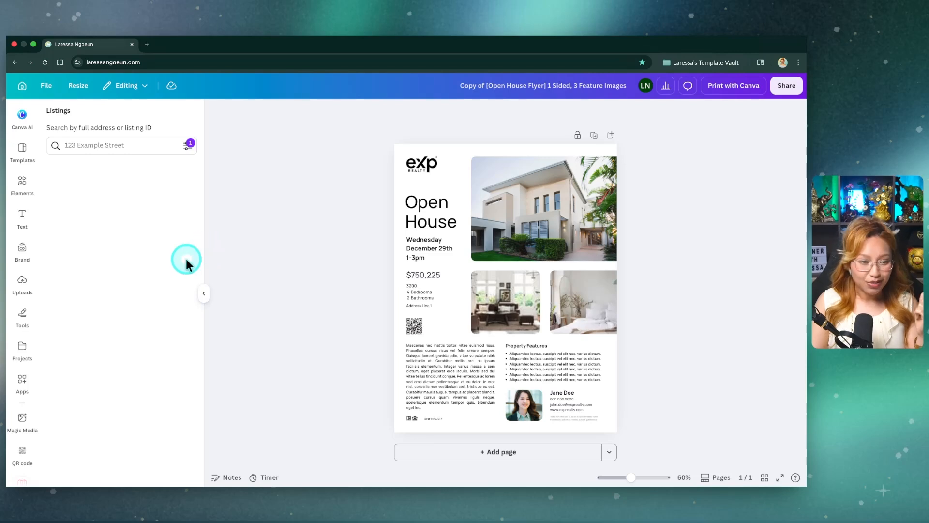
scroll(21, 357, "down", 1)
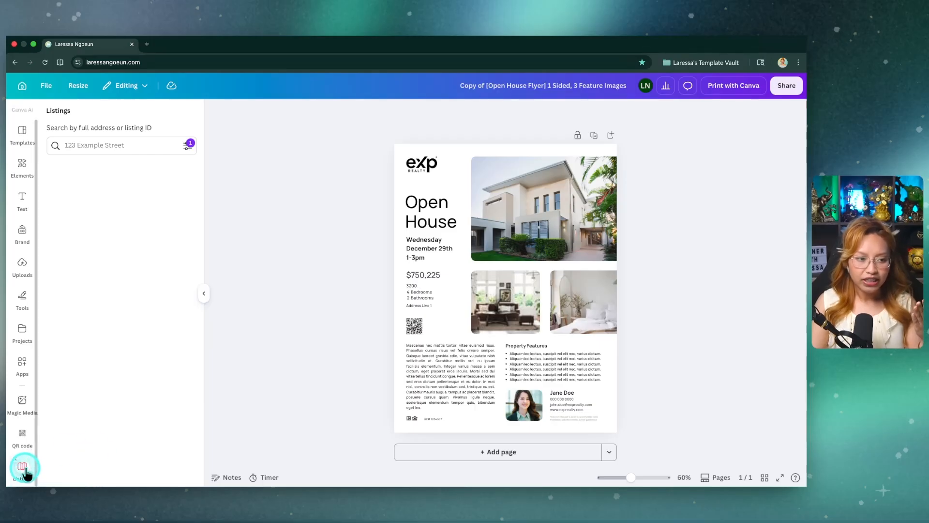
scroll(21, 237, "up", 1)
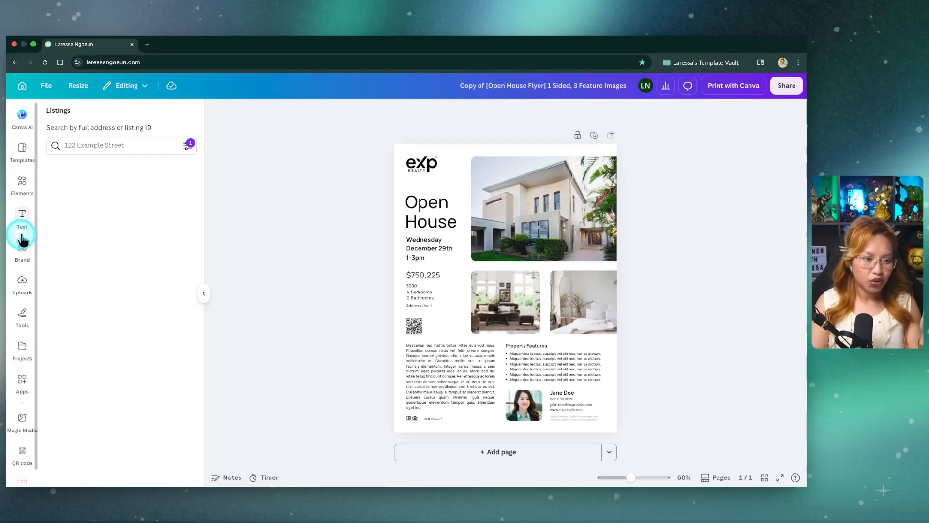
Step: Search the available apps for "listing" and open the Listings app
left_click(26, 402)
left_click(95, 118)
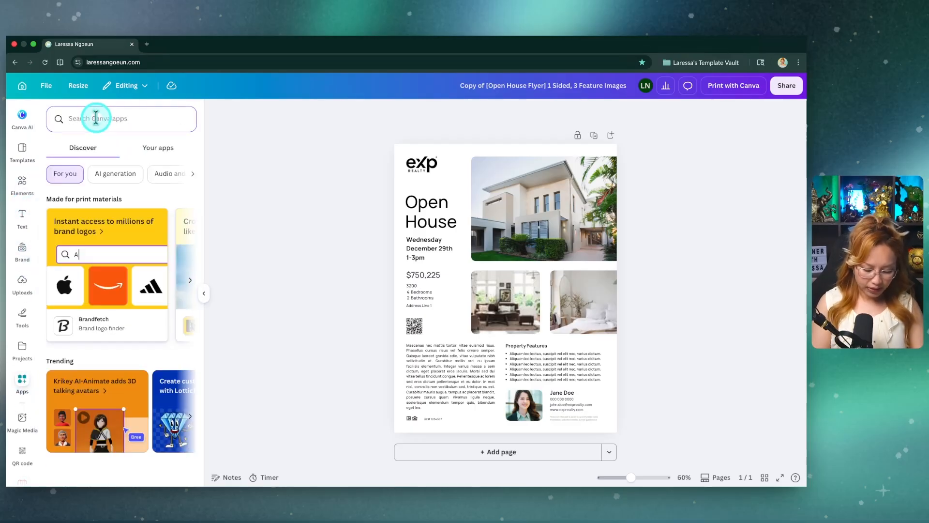
type("listing")
key("Return")
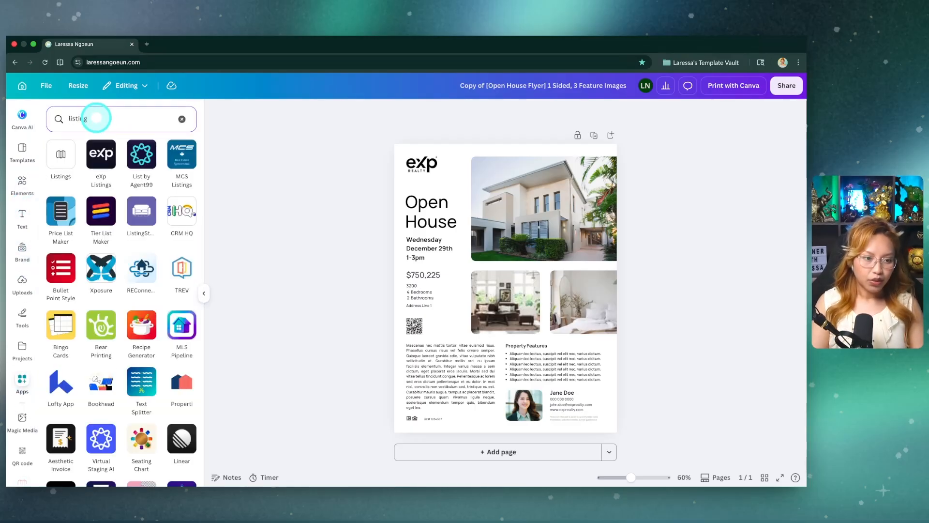
left_click(61, 165)
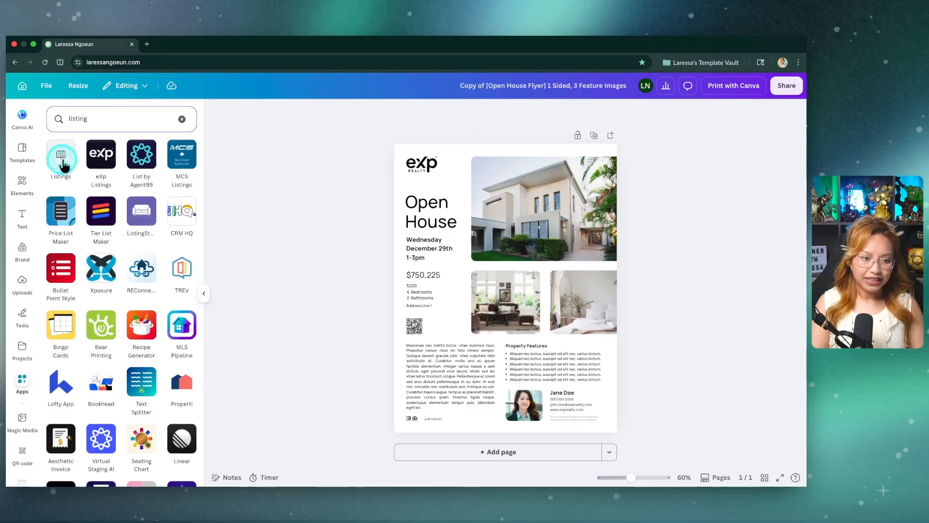
left_click(57, 164)
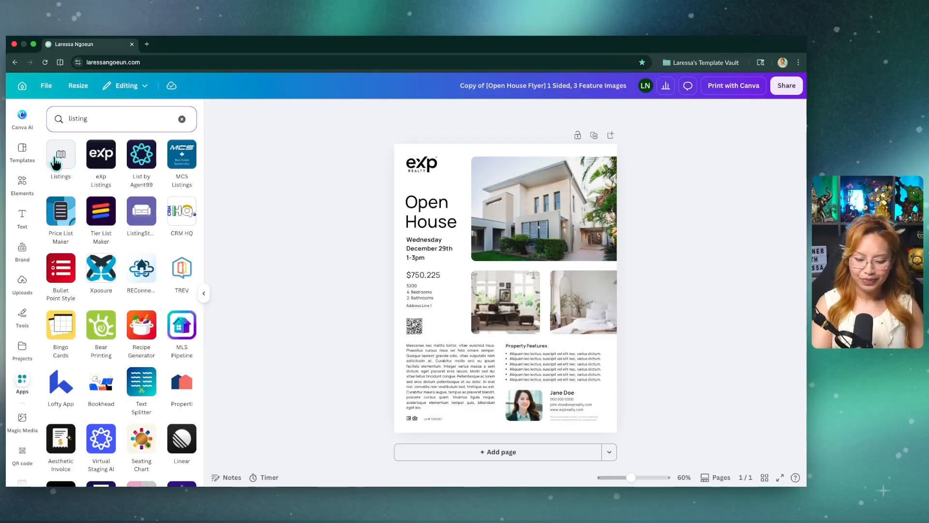
left_click(56, 163)
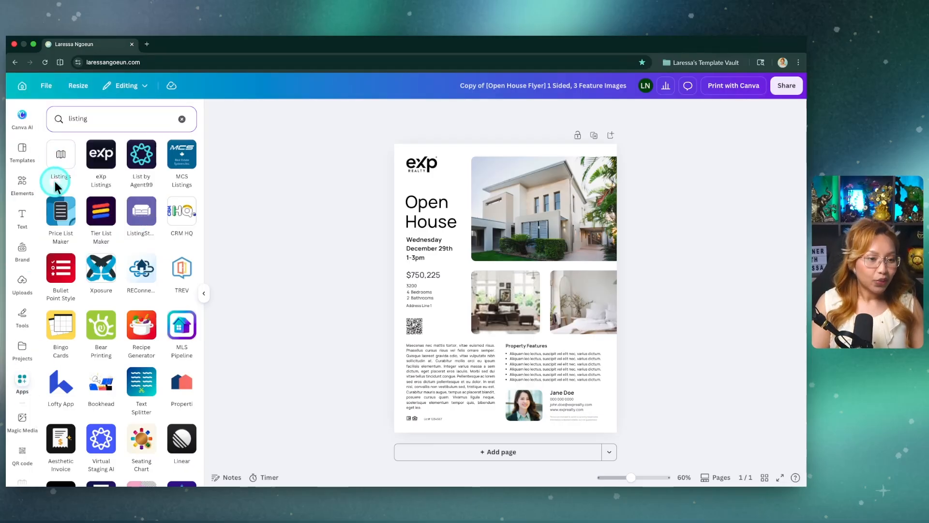
left_click(66, 148)
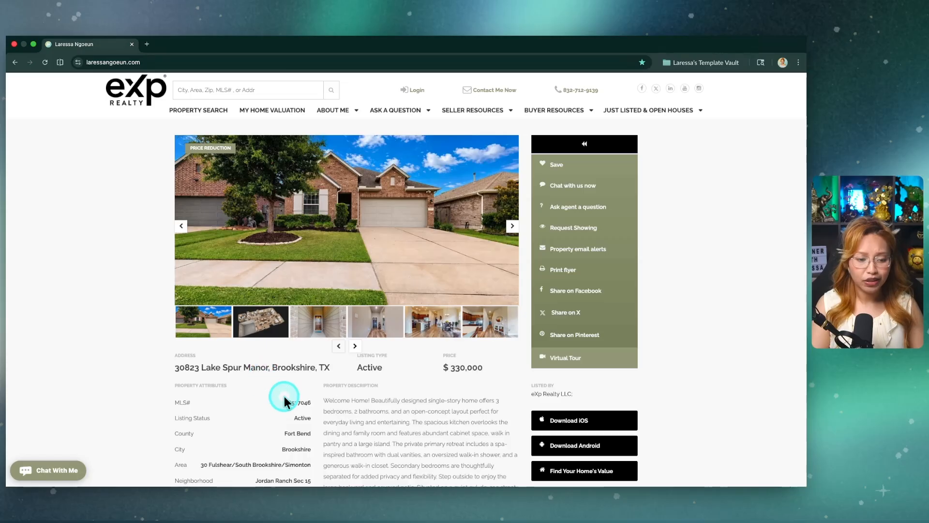
Step: Copy the MLS number from the property's page on the eXp Realty website
left_click_drag(286, 403, 316, 408)
key("super+c")
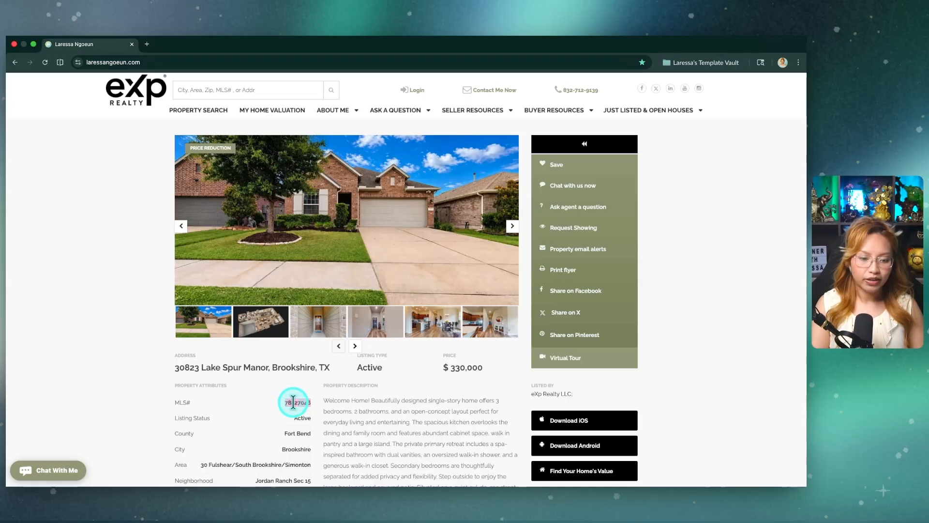
right_click(293, 402)
left_click(355, 339)
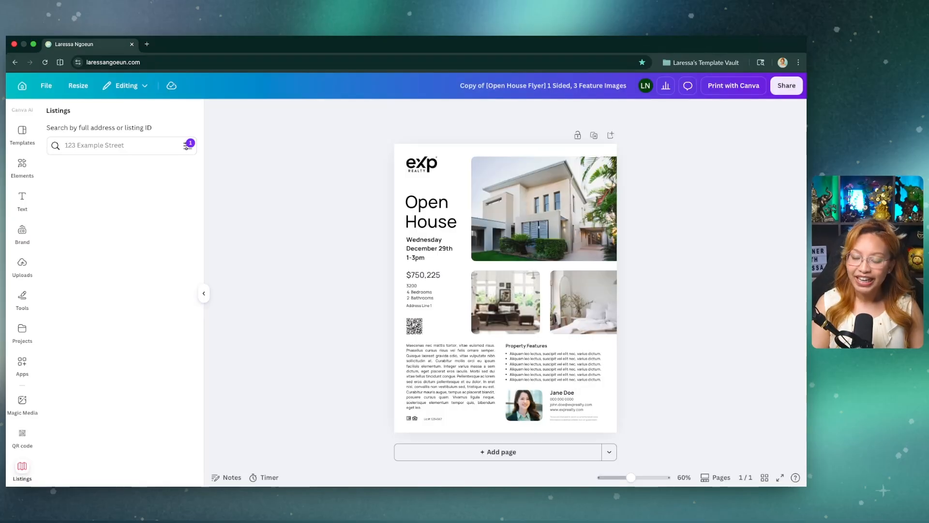
Step: Search the listings by the copied MLS number and open the matching property's details
left_click(93, 145)
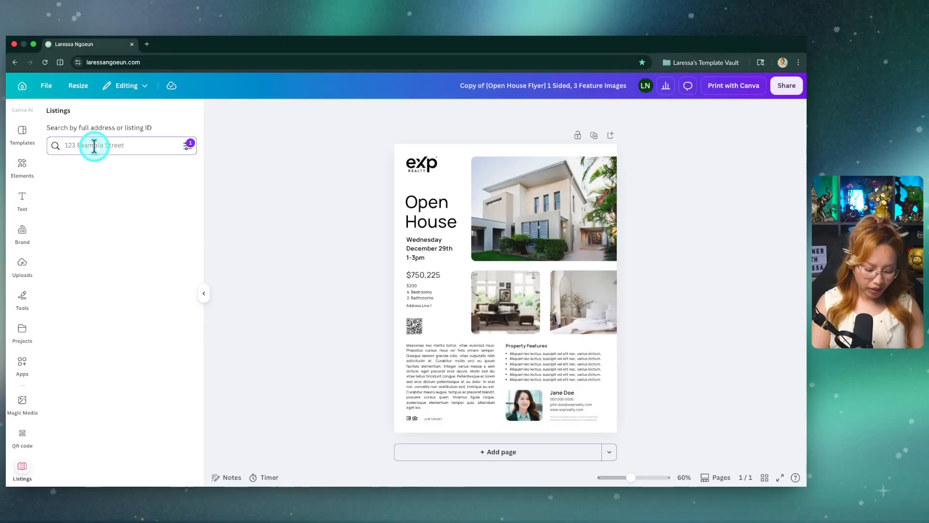
key("super+v")
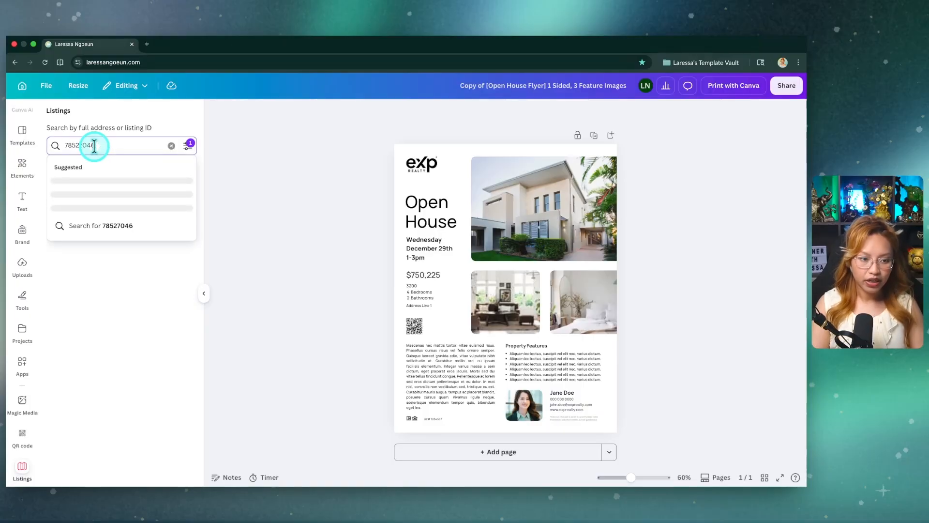
key("Return")
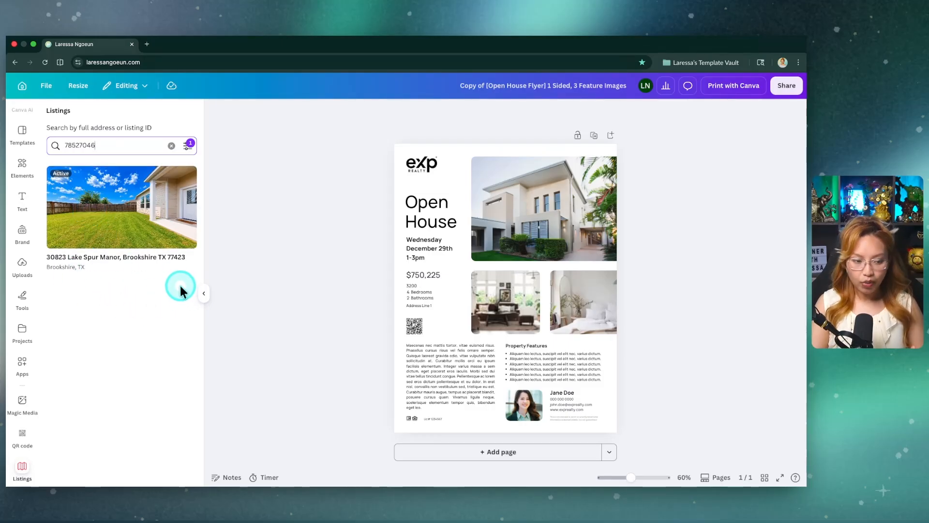
left_click(111, 208)
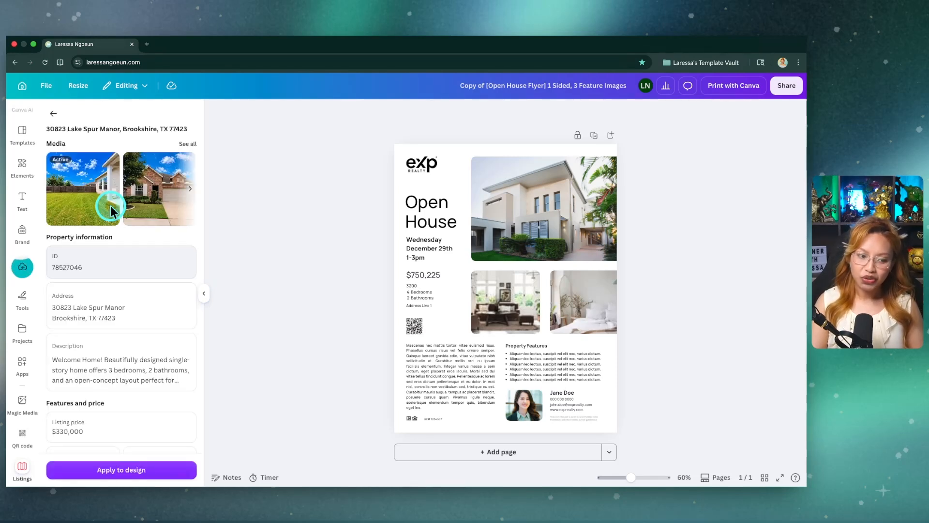
Step: Review the property's listing details and apply them to the open house flyer
scroll(110, 205, "down", 1)
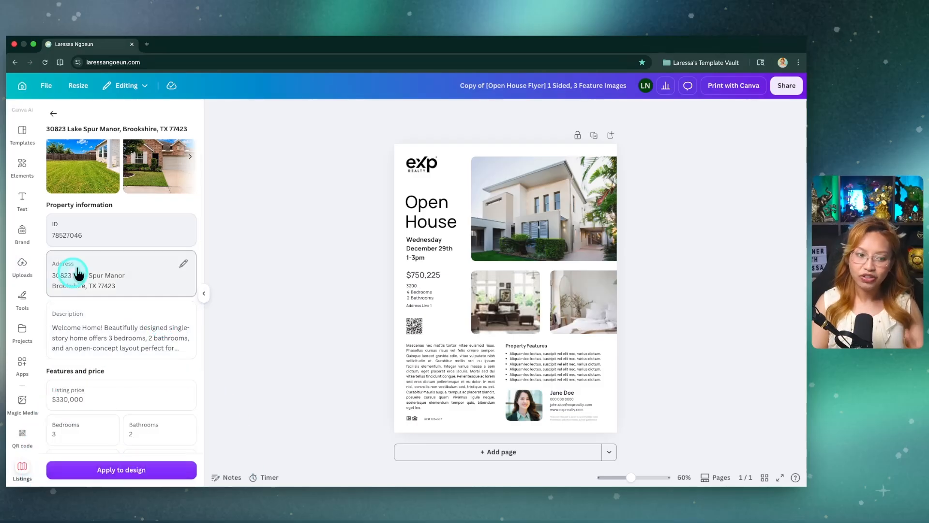
scroll(141, 266, "down", 2)
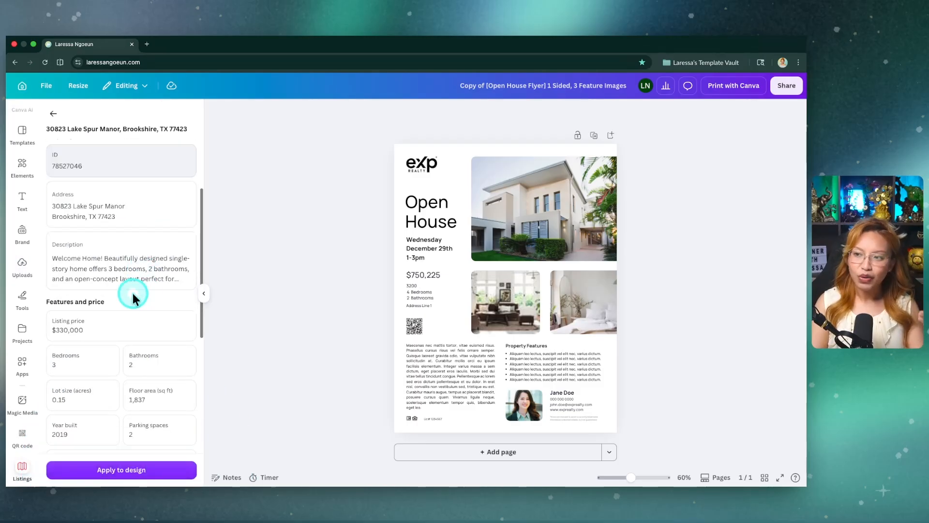
scroll(127, 353, "down", 1)
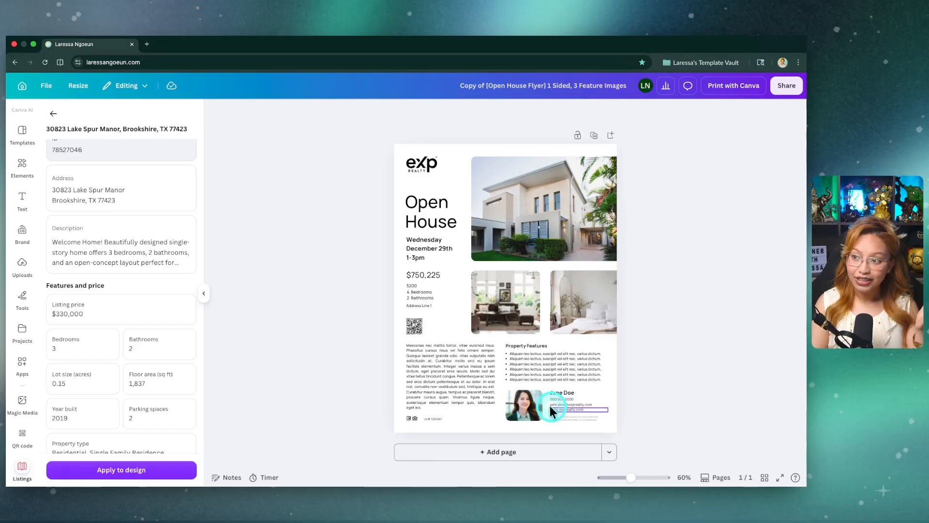
left_click(121, 470)
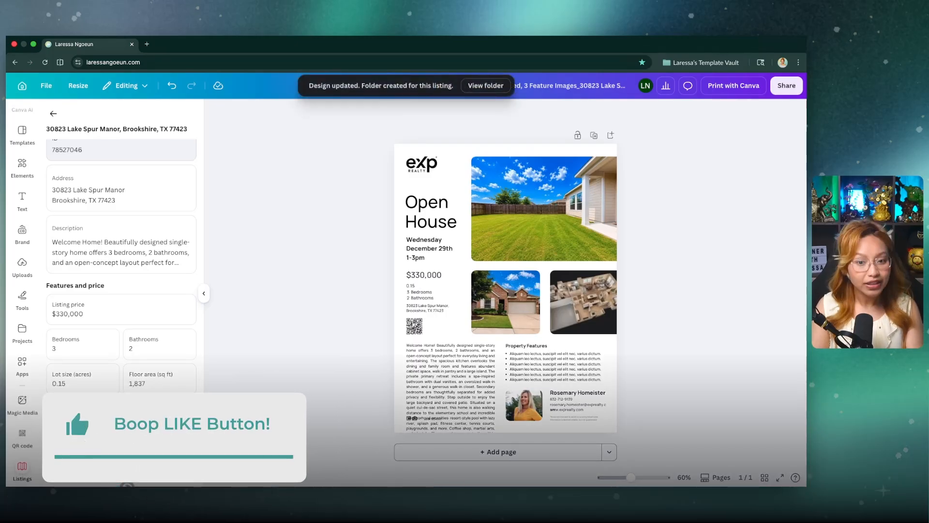
left_click(544, 189)
left_click(667, 165)
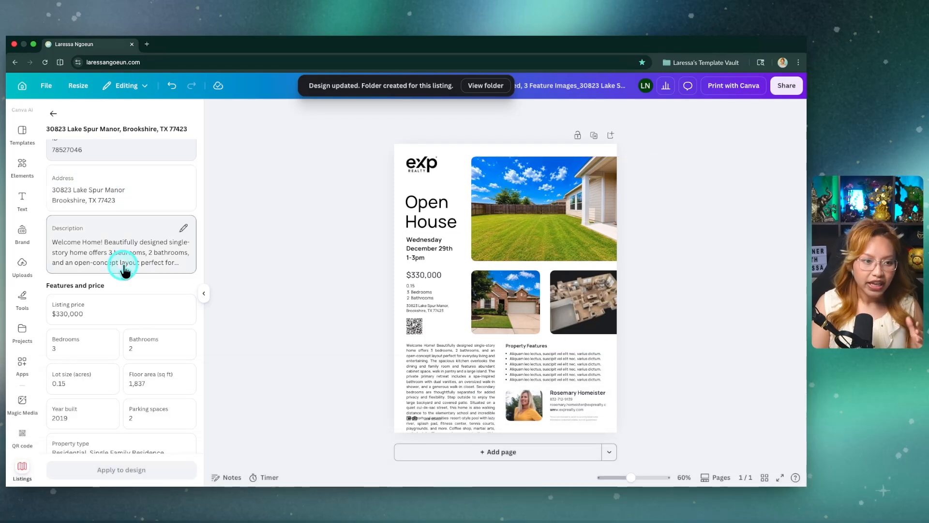
Step: Show all of the listing's media and look through the available property photos
scroll(122, 268, "up", 3)
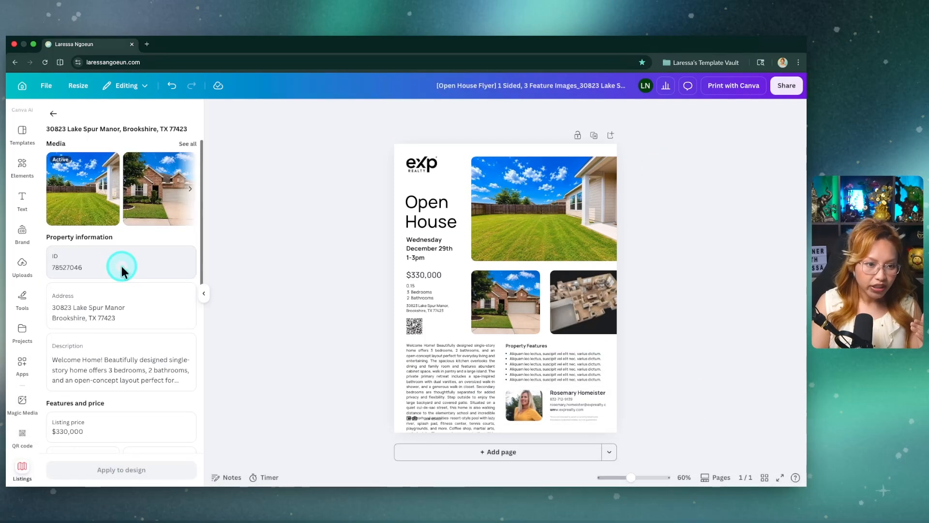
left_click(188, 143)
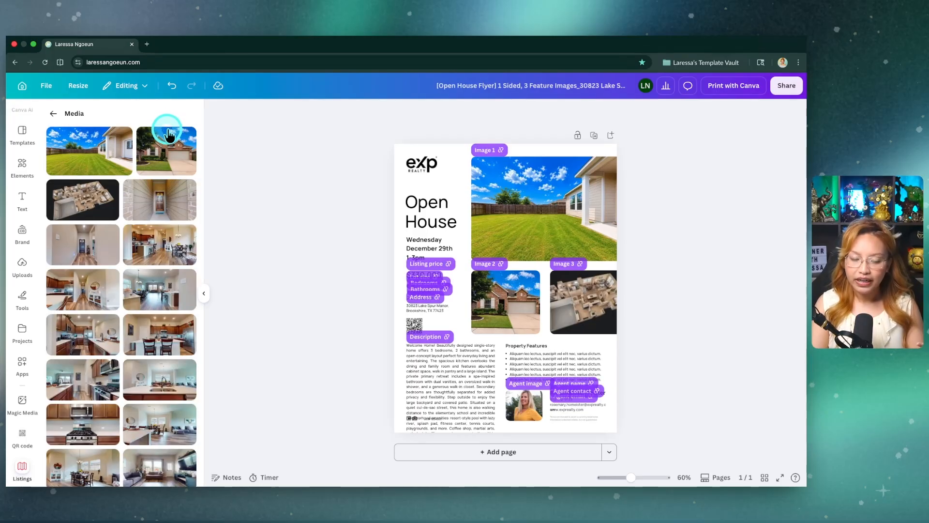
scroll(166, 315, "down", 5)
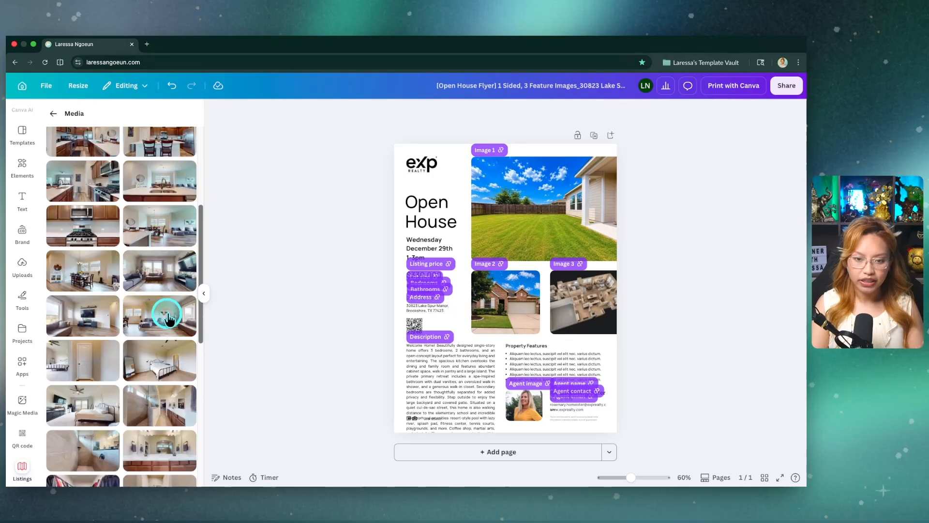
scroll(155, 315, "up", 5)
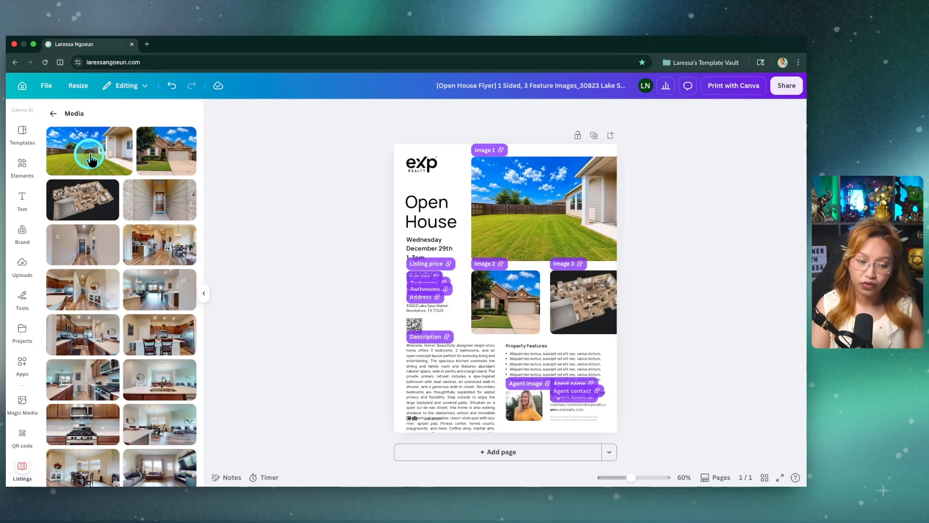
Step: Detach the house front photo from the Image 2 frame and place it in the large Image 1 frame
left_click_drag(188, 209, 508, 314)
right_click(522, 310)
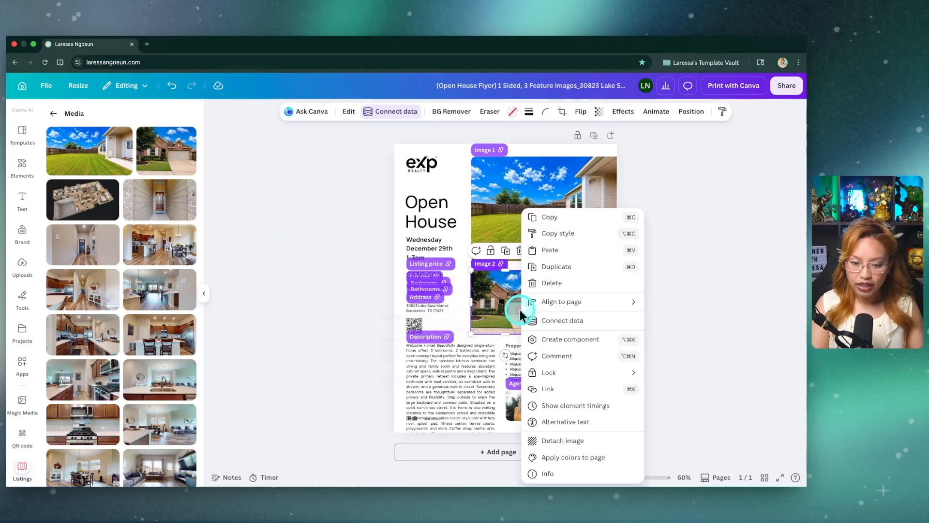
left_click(563, 442)
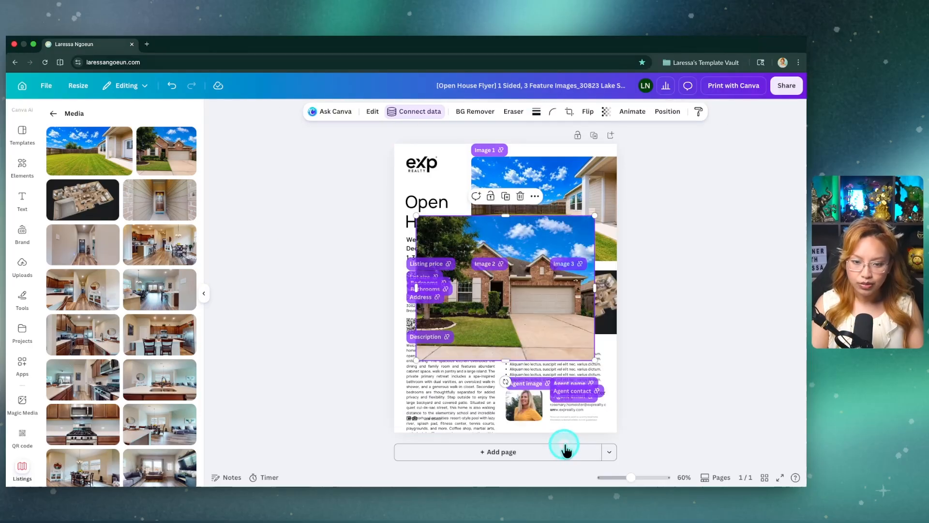
left_click_drag(571, 249, 569, 203)
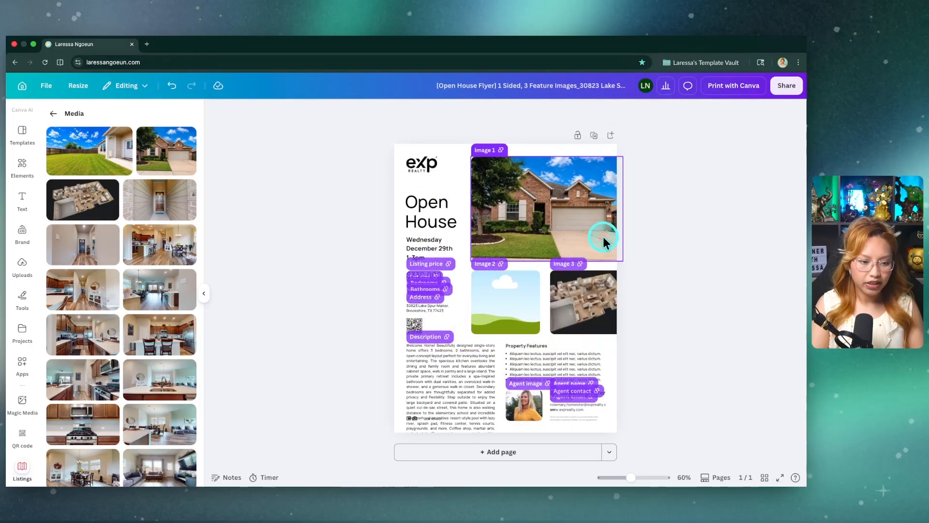
Step: Place the aerial resort-style pool photo in the empty Image 2 frame and return to the listing's property details
scroll(637, 274, "up", 3)
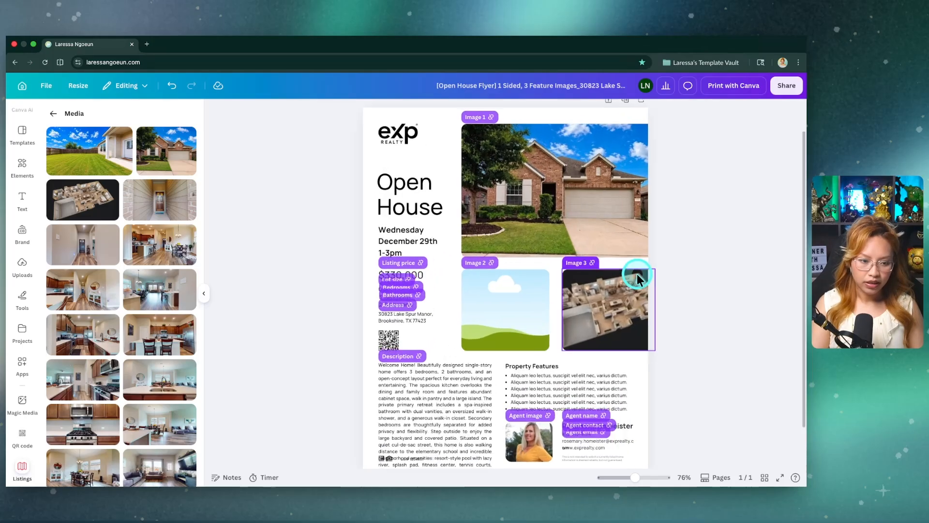
scroll(128, 310, "down", 5)
scroll(128, 310, "down", 10)
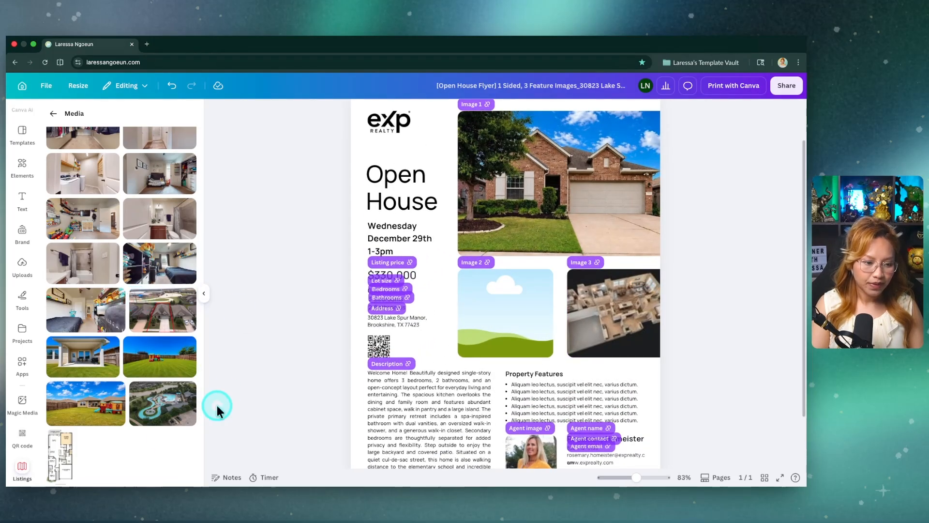
left_click_drag(167, 415, 490, 319)
scroll(693, 318, "down", 3)
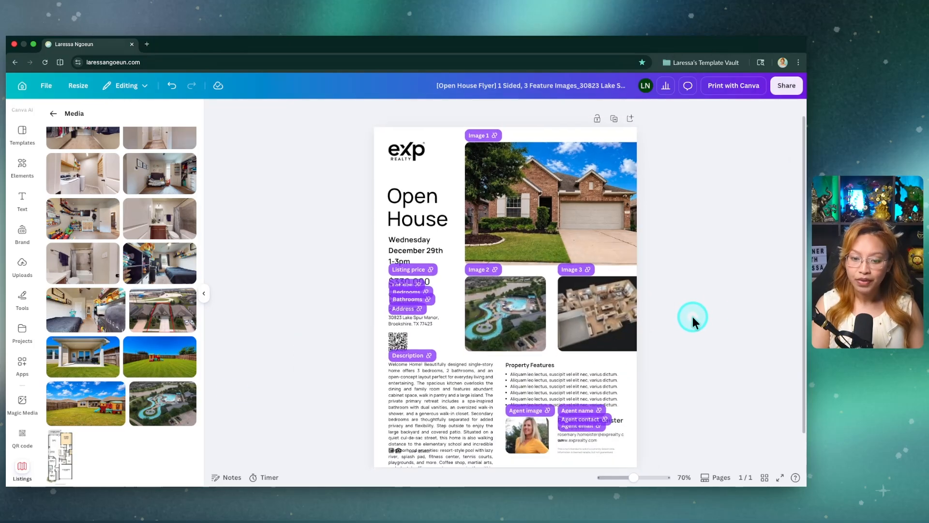
scroll(520, 302, "up", 3)
left_click(243, 323)
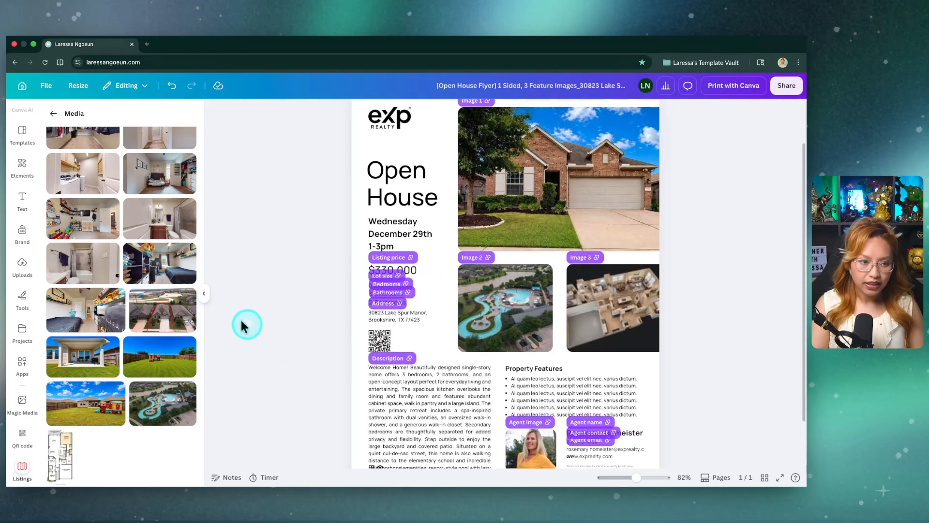
left_click(53, 113)
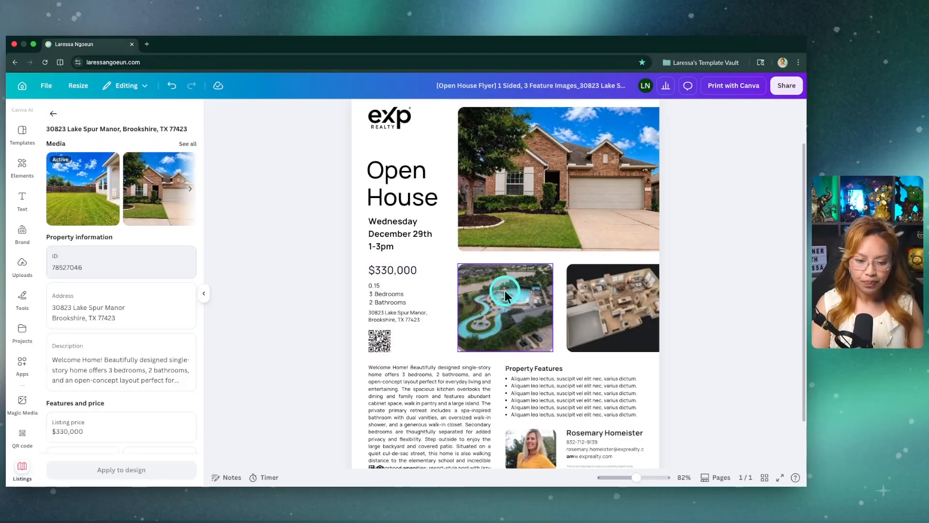
Step: Shorten the property description with Magic Write and replace the original text with the shortened version
scroll(570, 396, "down", 2)
scroll(373, 363, "up", 3)
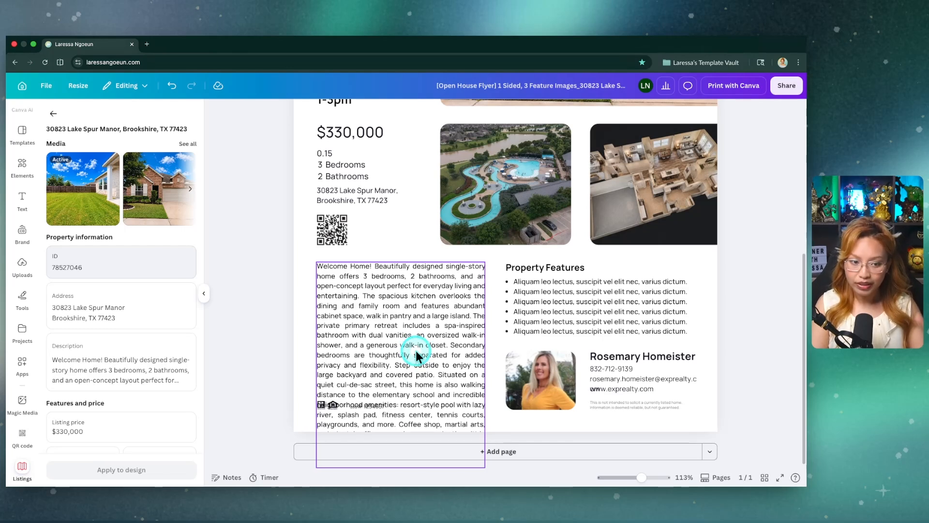
left_click(416, 354)
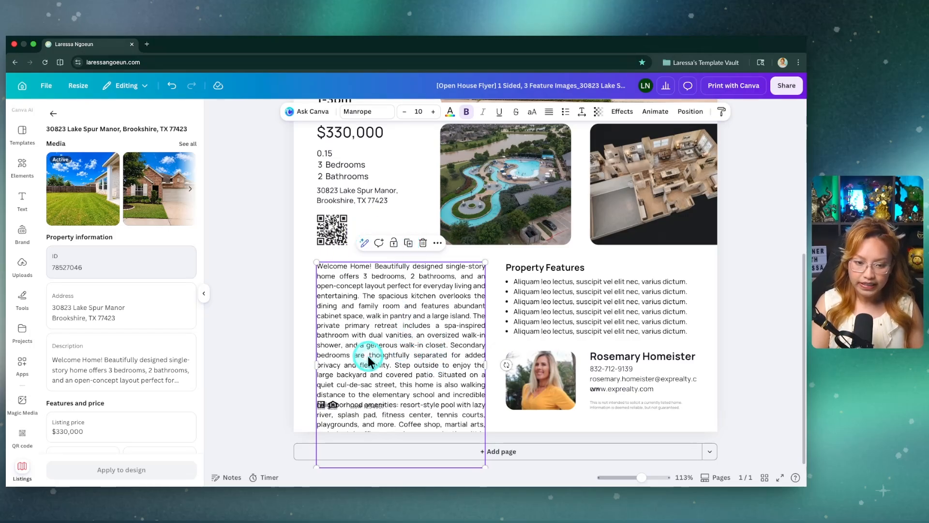
left_click(364, 244)
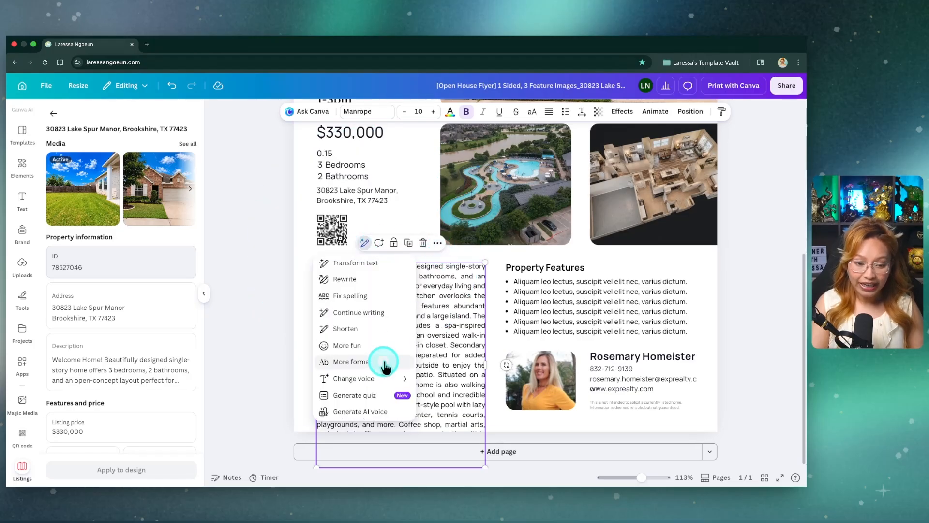
left_click(352, 330)
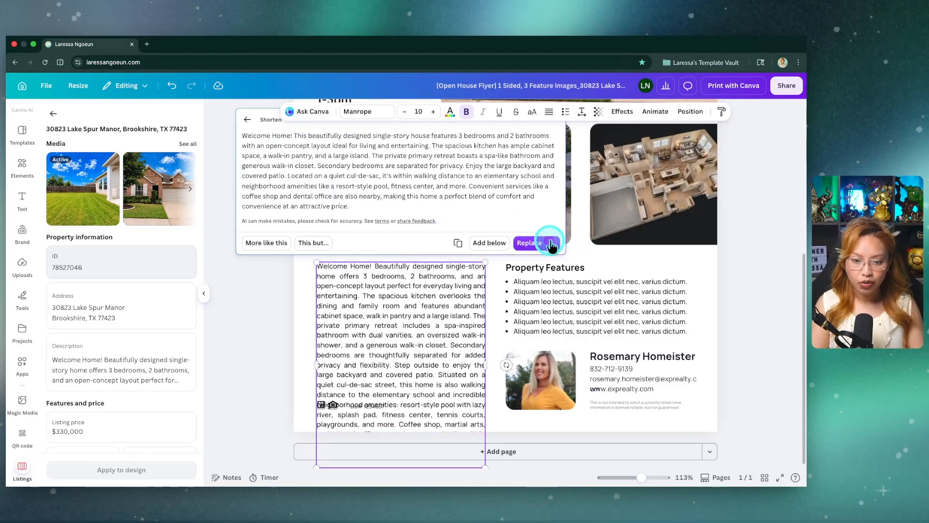
left_click(534, 244)
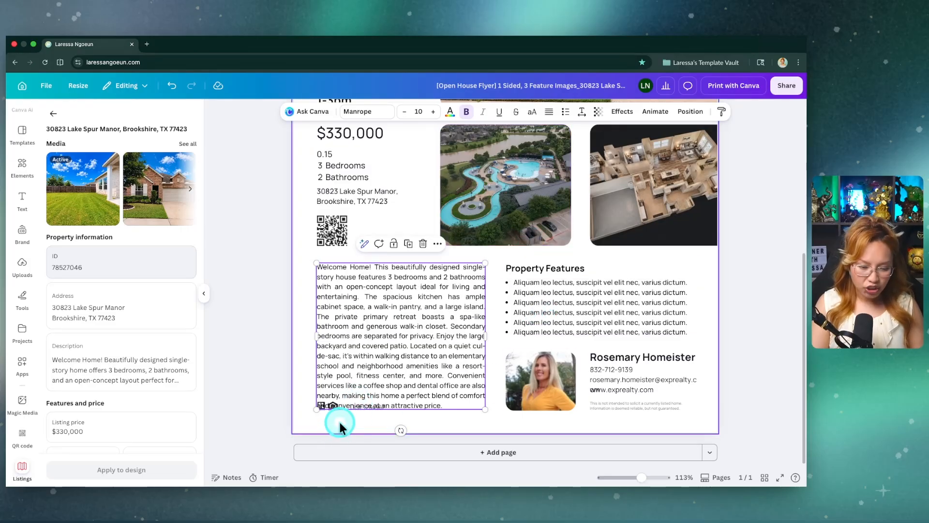
Step: Set the property description's line spacing to 1.29 and left-align its text
scroll(339, 423, "up", 3)
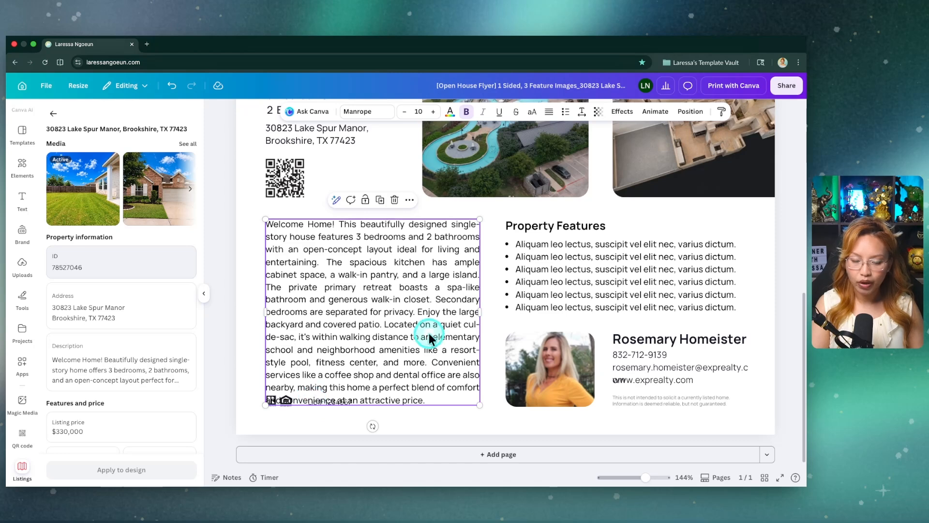
left_click(582, 113)
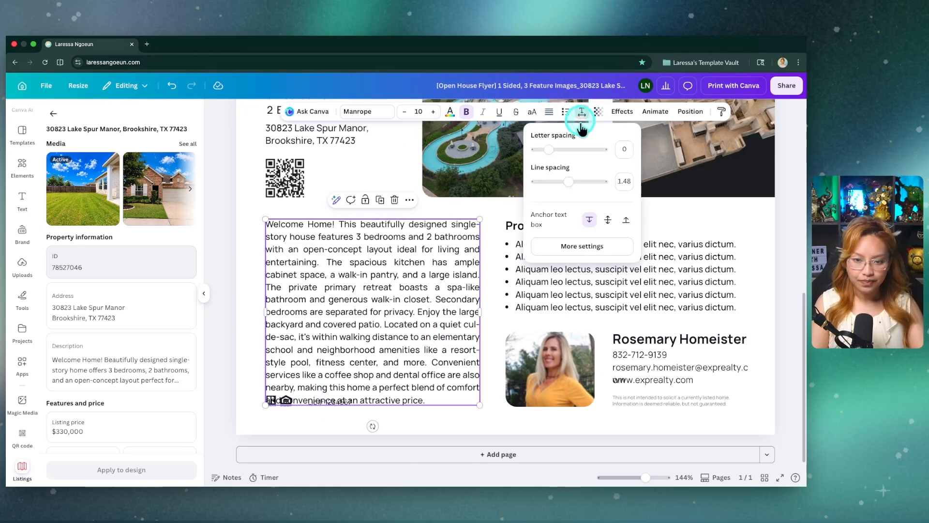
left_click_drag(569, 184, 562, 187)
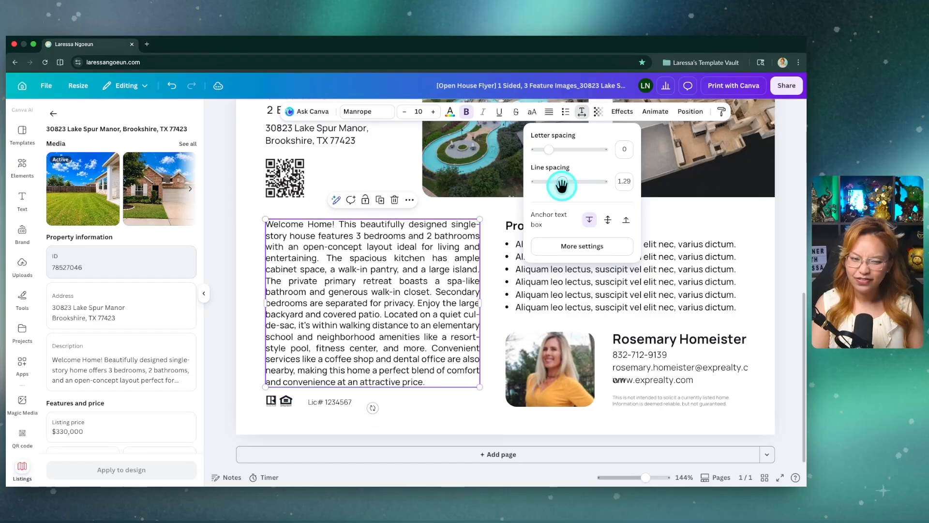
left_click(260, 265)
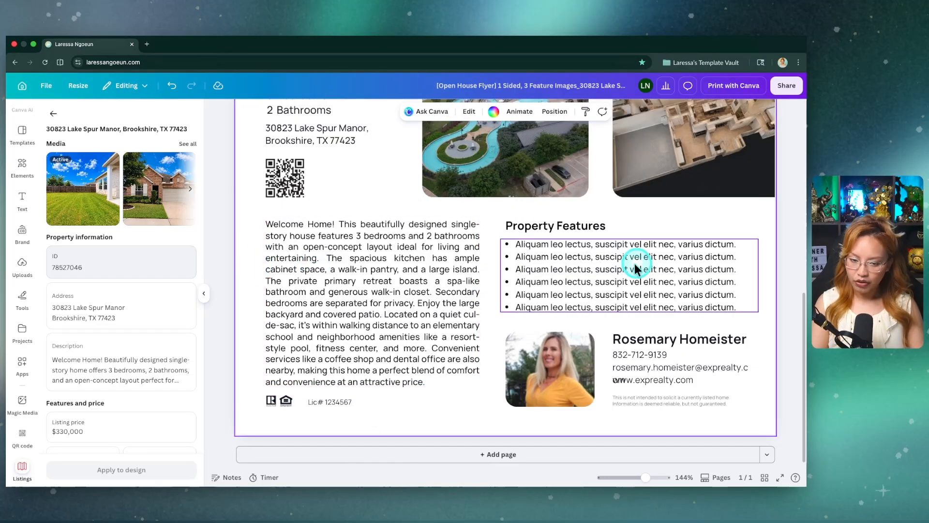
left_click(404, 283)
left_click(551, 113)
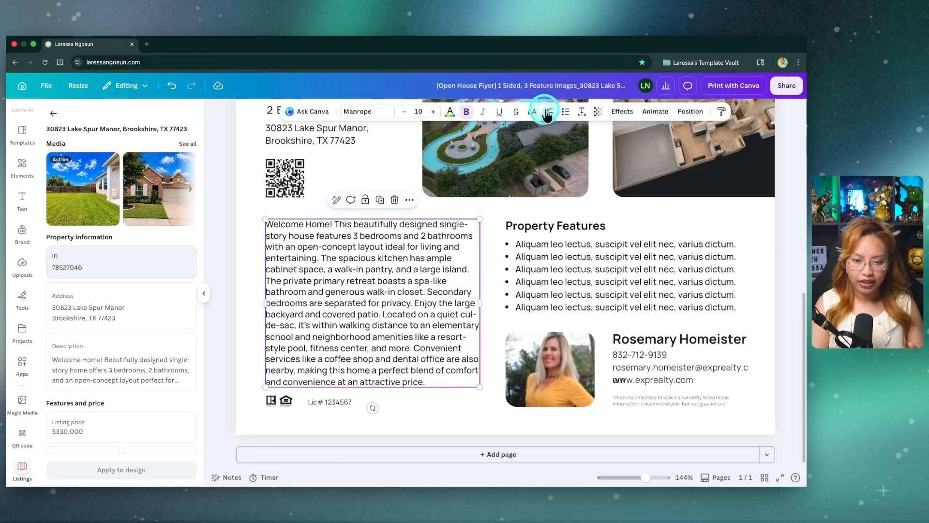
Step: Widen the agent's email text box so the address fits on a single line
left_click(789, 290)
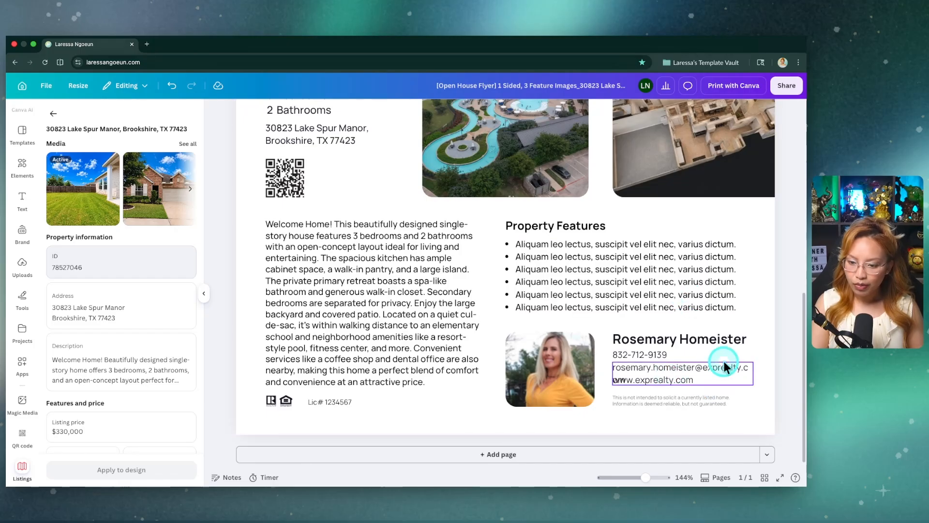
left_click(700, 371)
left_click_drag(751, 373, 767, 371)
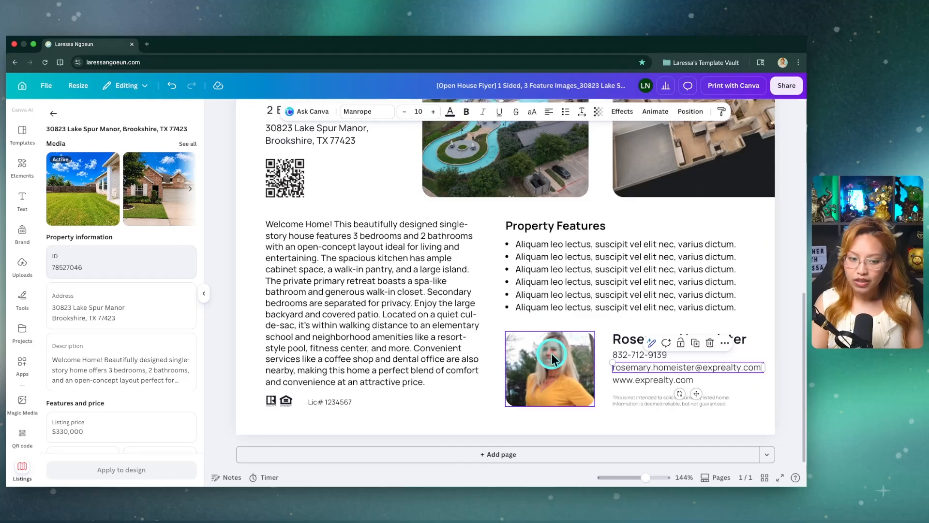
Step: Look through the available brand kits and the option to create a personal Brand Kit
left_click(22, 233)
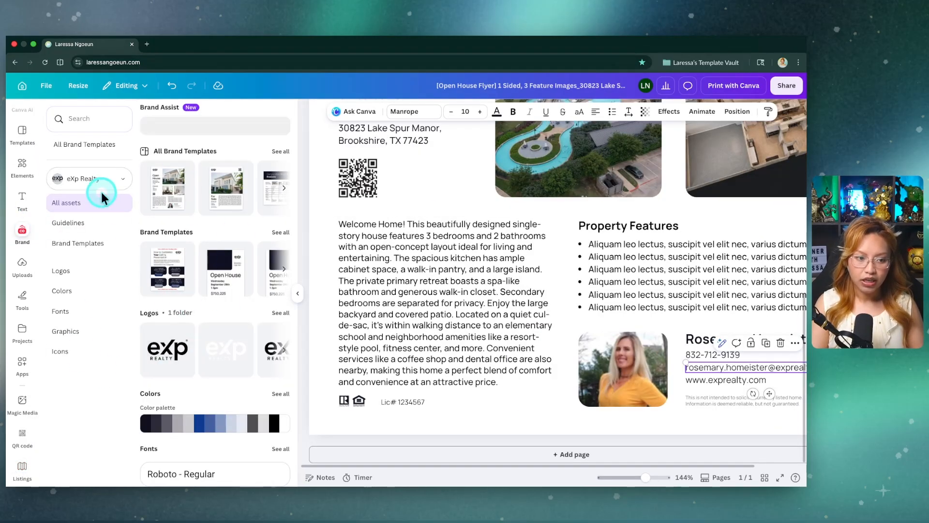
left_click(108, 180)
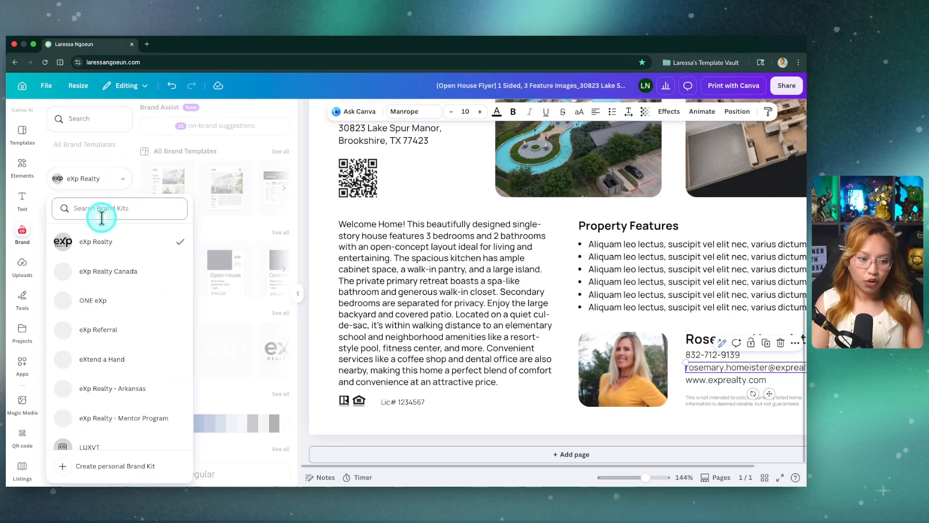
scroll(105, 448, "down", 1)
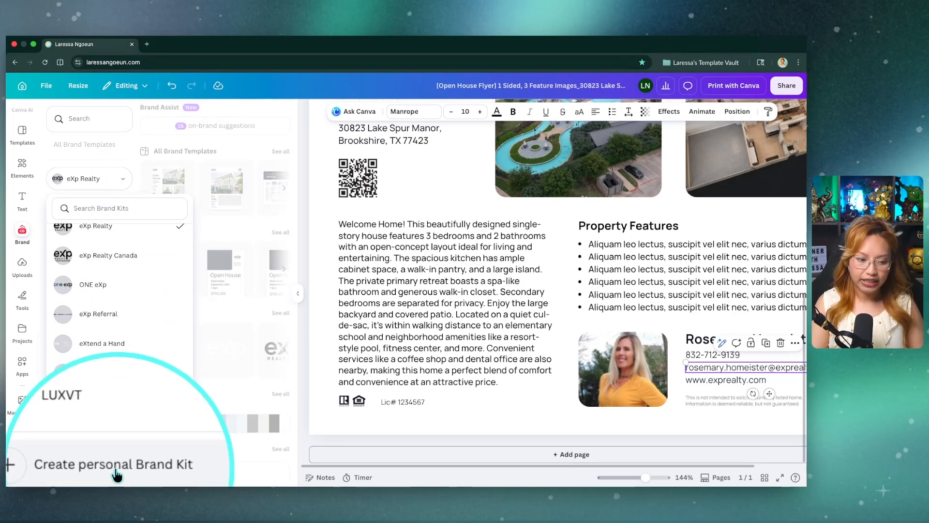
Step: Try the uploaded circular headshot in the agent photo frame and check its crop
left_click(23, 267)
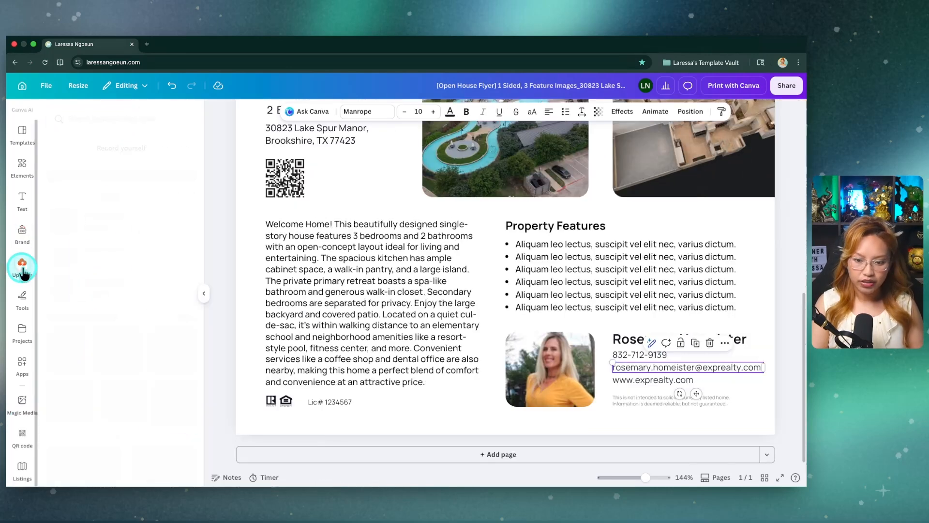
scroll(139, 350, "down", 3)
left_click_drag(194, 365, 551, 370)
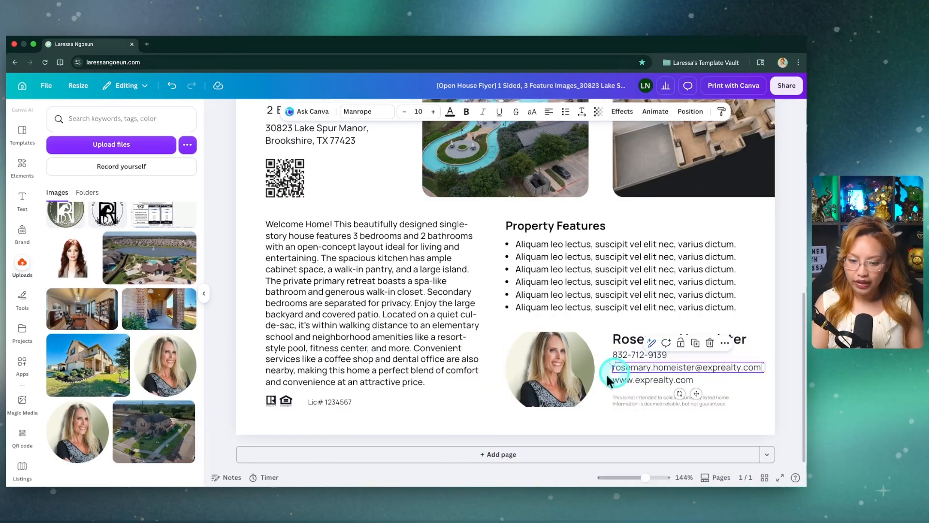
double_click(560, 376)
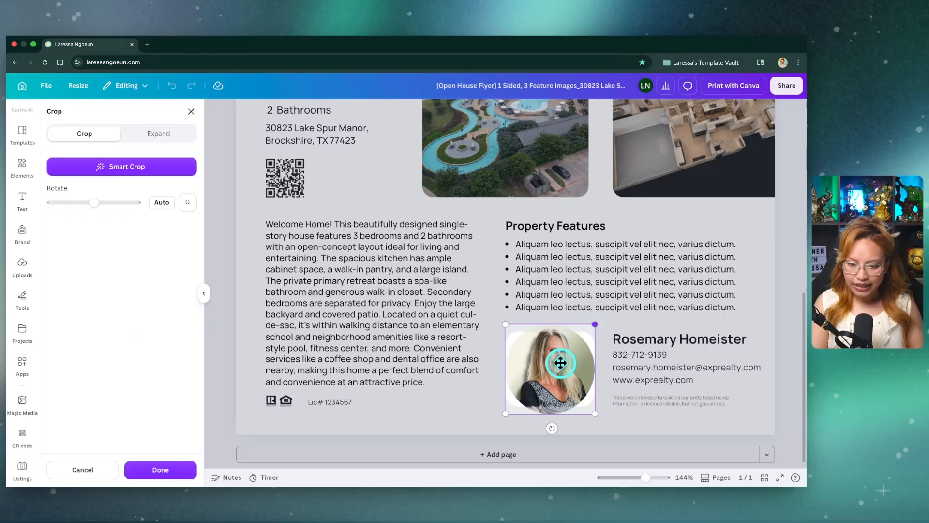
left_click(489, 423)
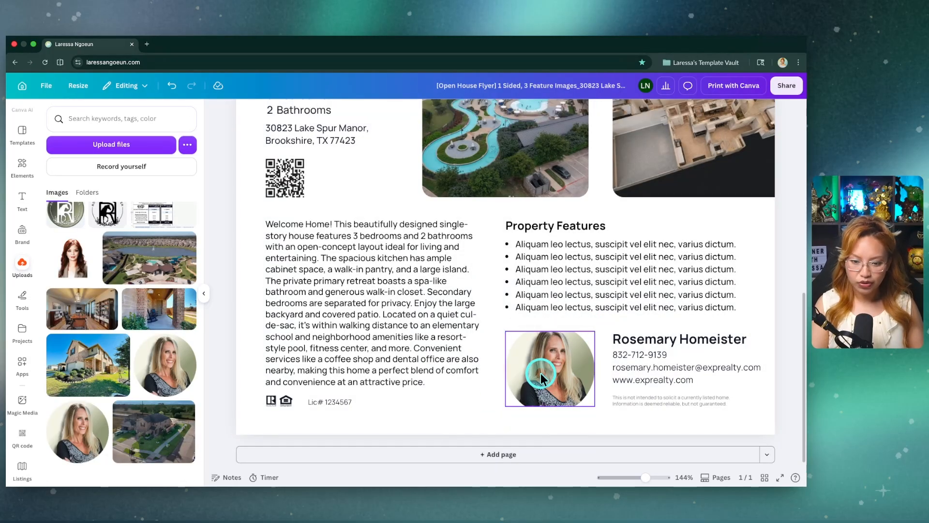
Step: Delete the agent photo together with its frame
left_click(541, 373)
key("Delete")
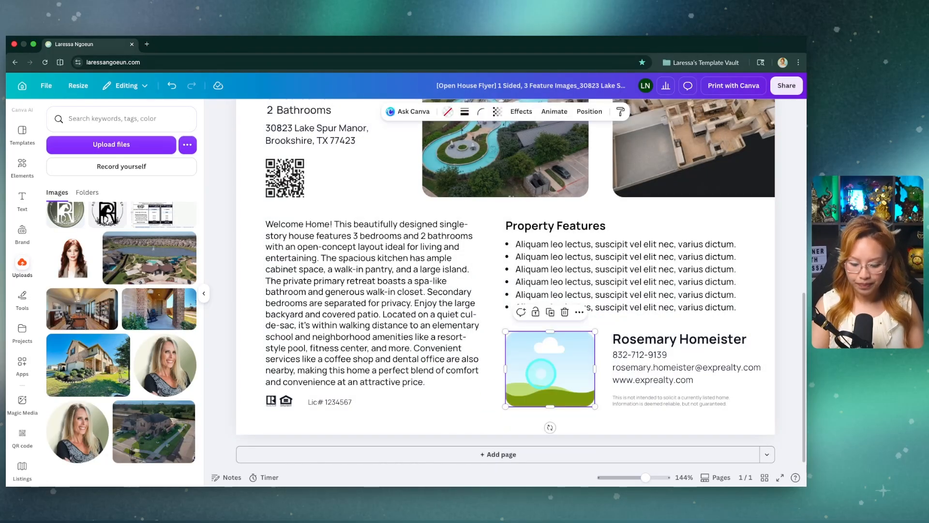
key("Delete")
Step: Add the uploaded circular headshot directly to the page and shrink it to fit beside the agent's contact details
left_click(155, 359)
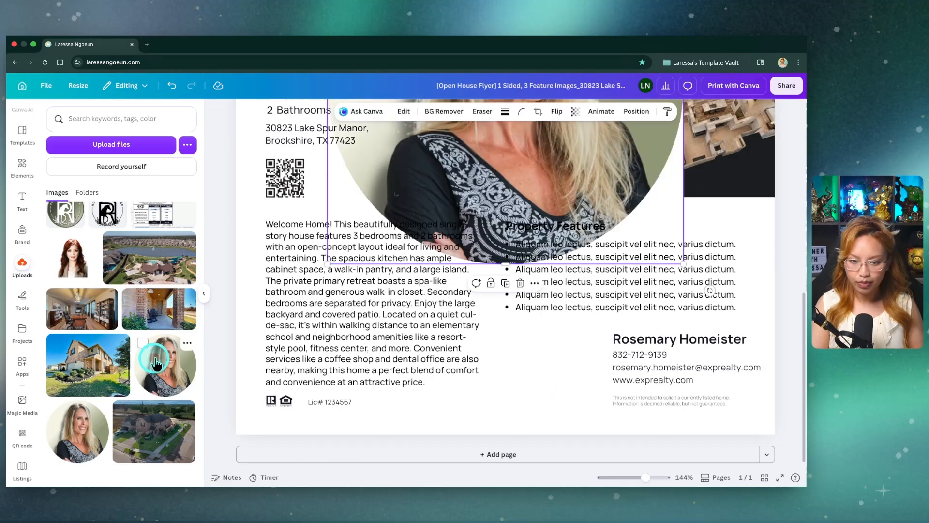
scroll(503, 255, "down", 5)
left_click_drag(460, 197, 505, 271)
key("super+z")
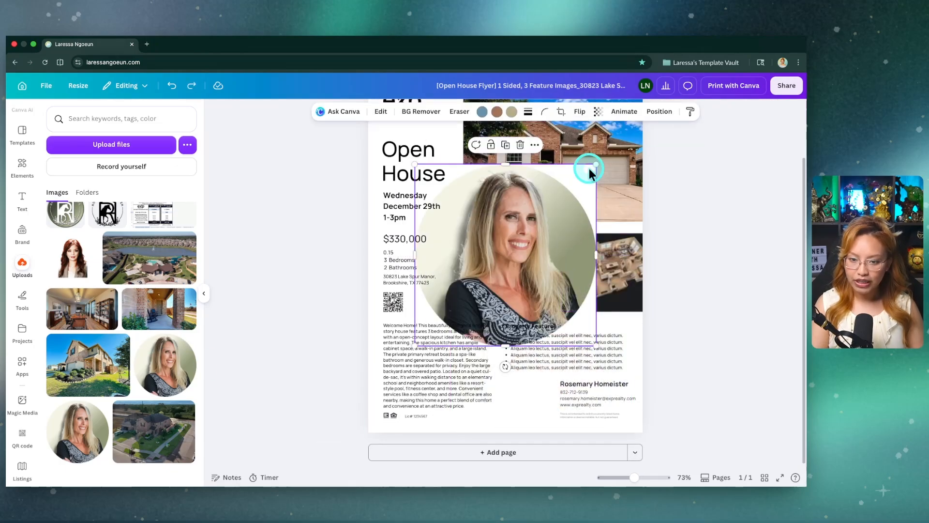
left_click_drag(593, 165, 536, 384)
scroll(506, 387, "up", 2)
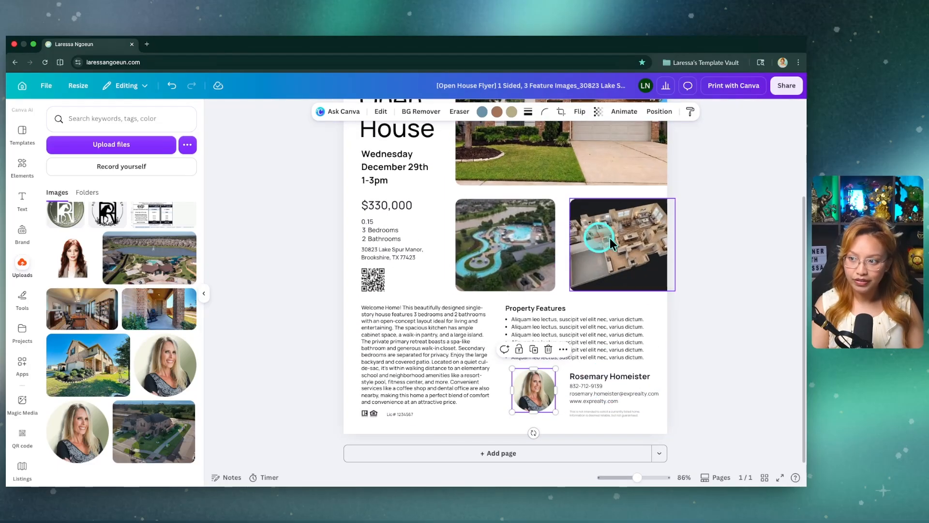
Step: Enlarge the circular headshot slightly and nudge it into position beside the agent's contact details
scroll(620, 386, "up", 5)
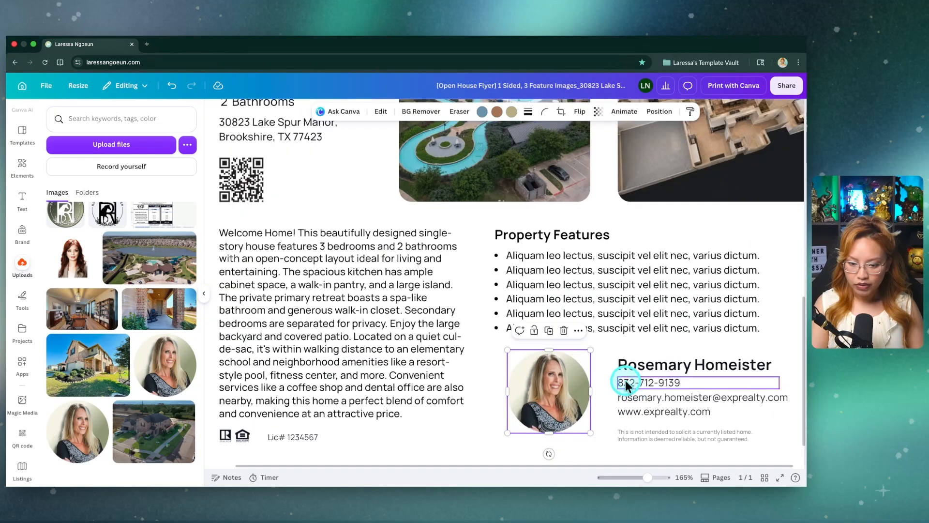
left_click_drag(589, 432, 600, 442)
left_click_drag(562, 407, 560, 402)
left_click(505, 359)
scroll(502, 359, "down", 5)
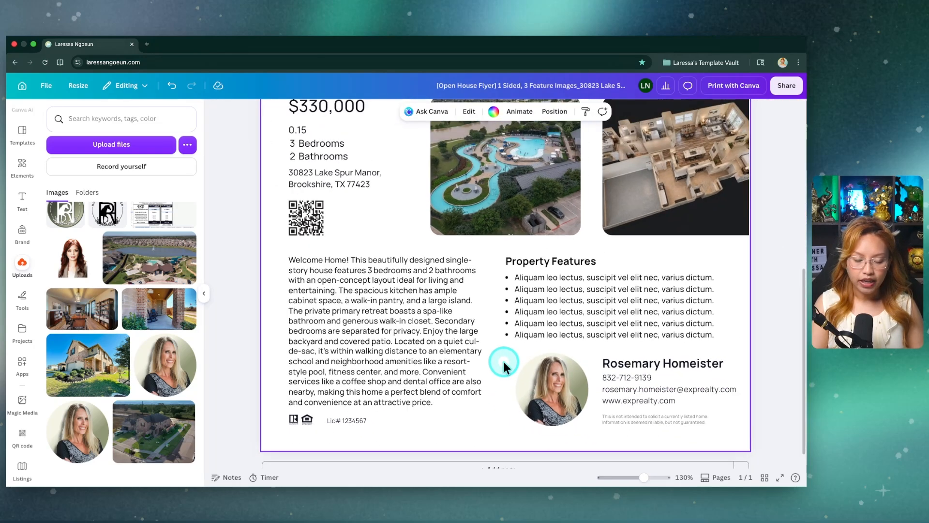
Step: Add the round green agent logo from the uploads and shrink it to about the height of the eXp Realty logo
scroll(417, 312, "up", 4)
scroll(382, 185, "up", 3)
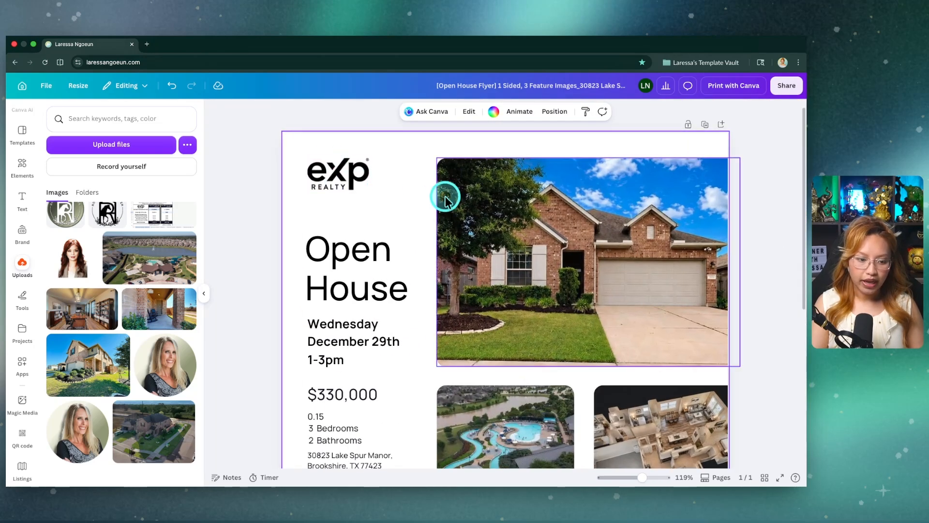
scroll(358, 193, "up", 2)
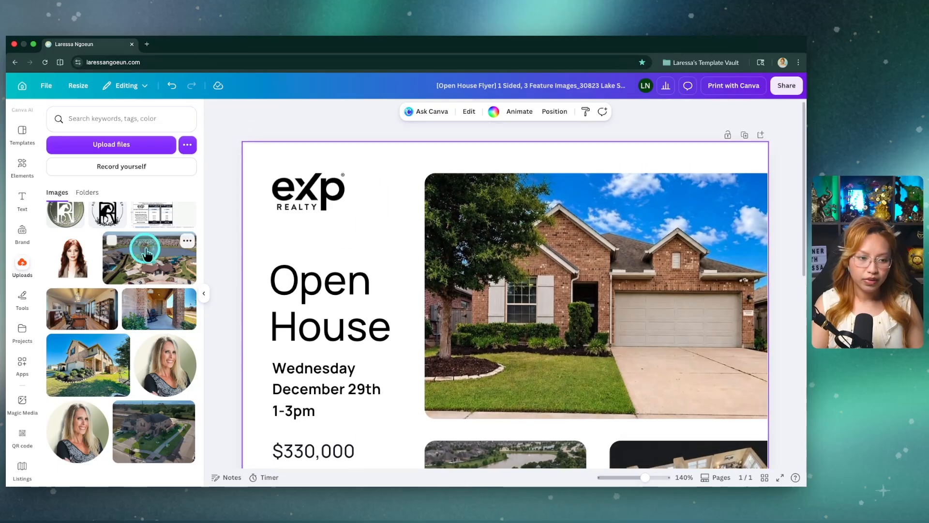
scroll(145, 254, "up", 3)
left_click(57, 317)
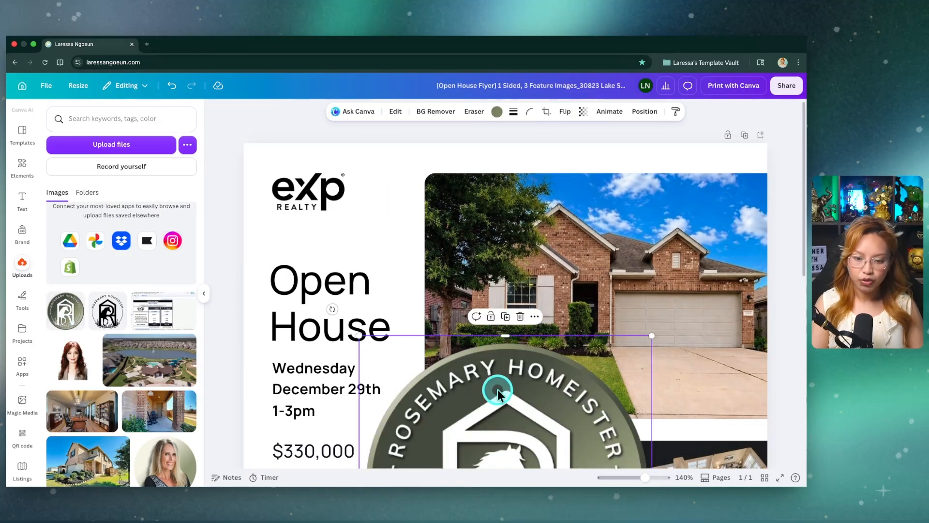
scroll(570, 361, "down", 5)
left_click_drag(587, 409, 429, 182)
scroll(434, 188, "up", 5)
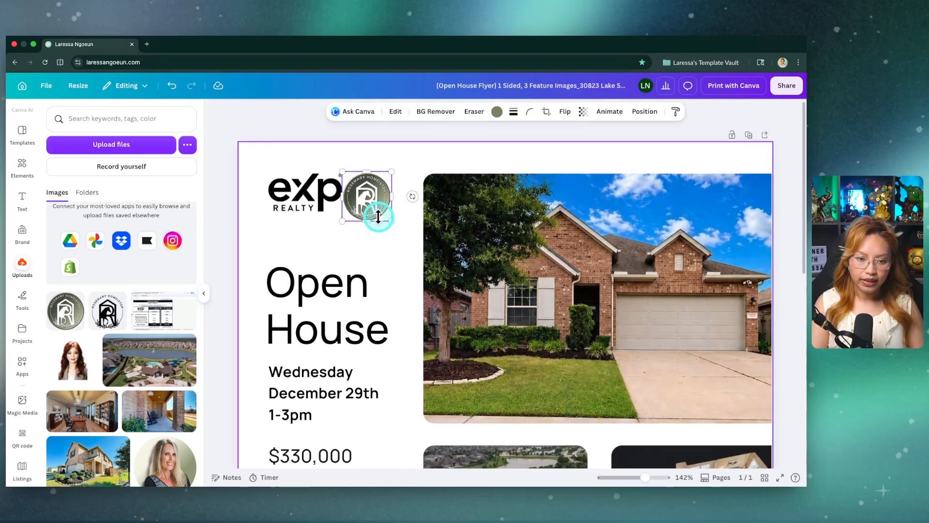
Step: Move the round agent logo to the left of the eXp Realty logo and shift the eXp logo right to make room
left_click_drag(391, 214, 279, 188)
left_click(404, 255)
left_click_drag(328, 186, 347, 186)
left_click(375, 245)
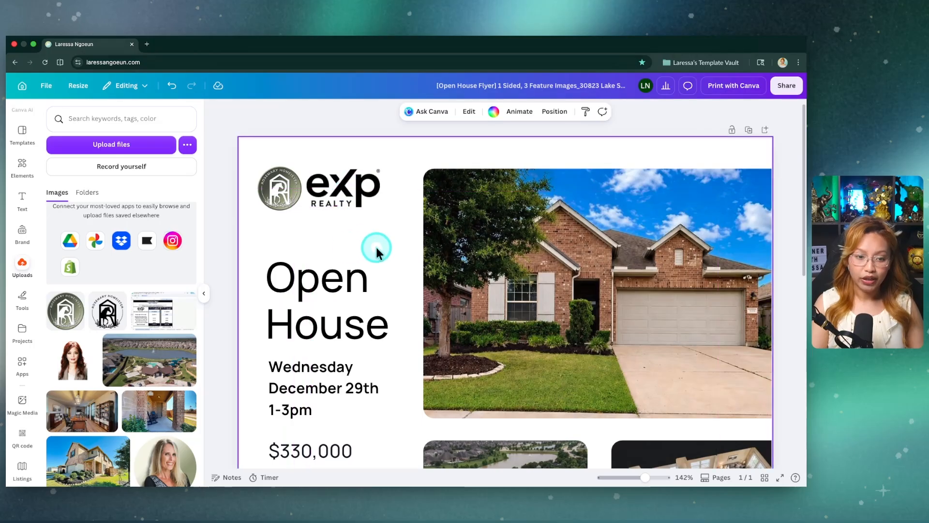
Step: Enlarge the round agent logo slightly beside the eXp Realty logo and check it against the whole flyer
scroll(376, 245, "down", 3)
scroll(721, 317, "down", 3)
left_click(741, 280)
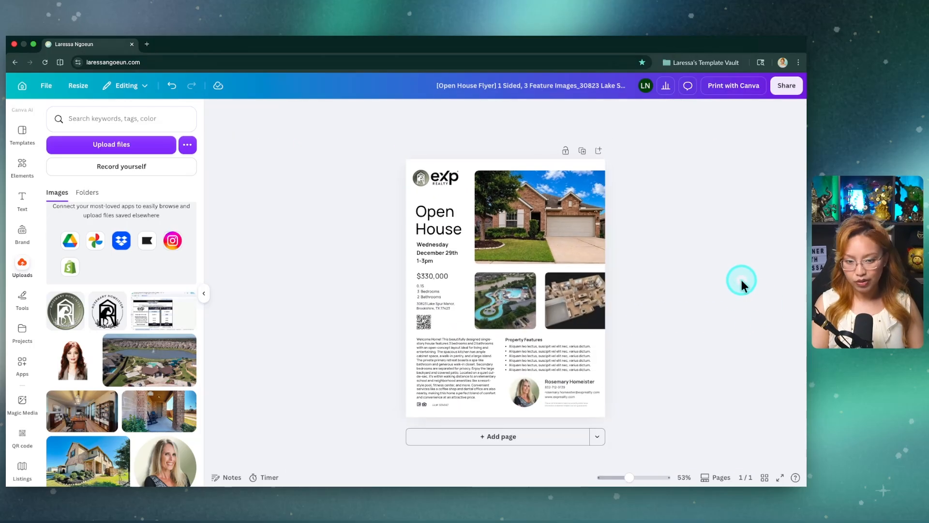
scroll(437, 190, "up", 3)
left_click(359, 136)
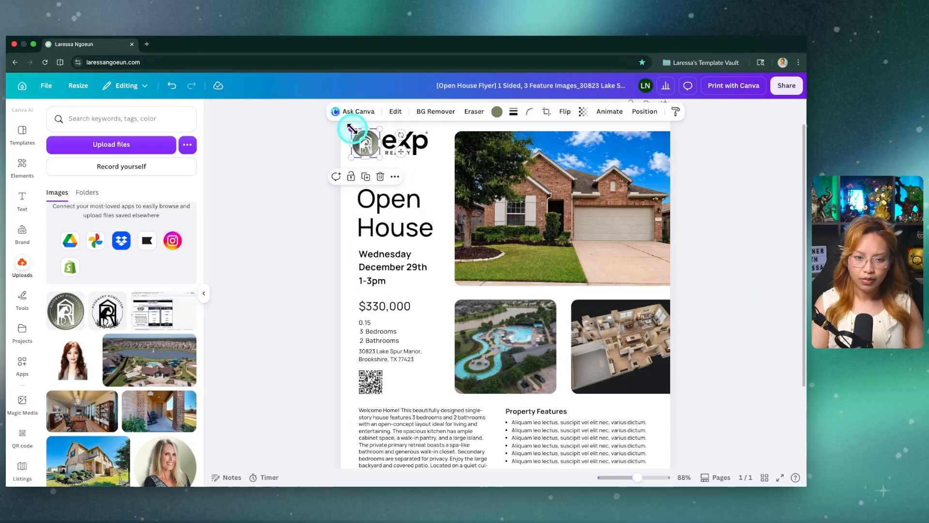
left_click(296, 197)
scroll(296, 196, "down", 3)
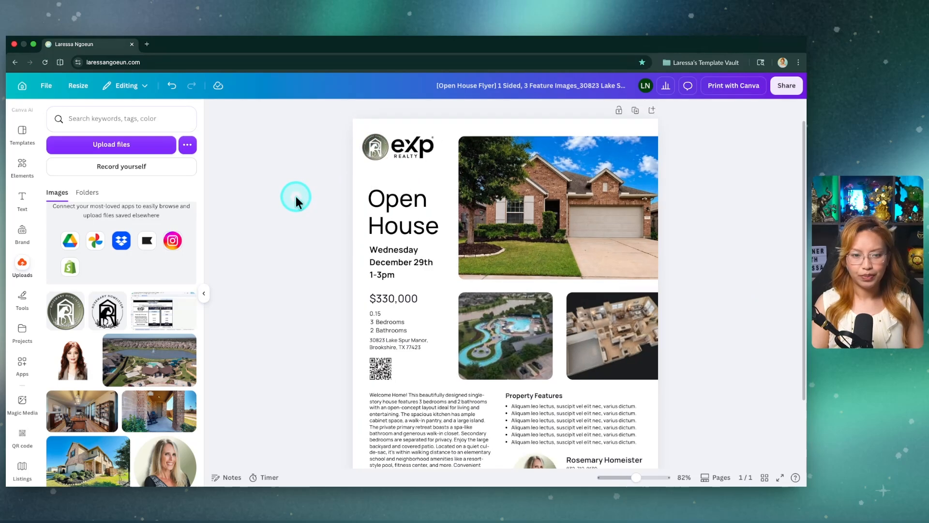
scroll(685, 370, "down", 1)
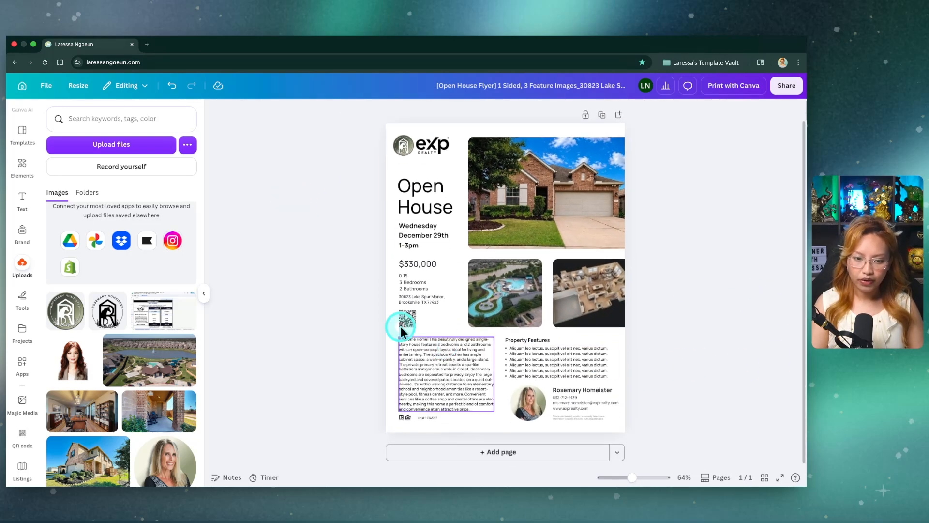
Step: Change the month in the open house date from December to June
scroll(435, 226, "up", 2)
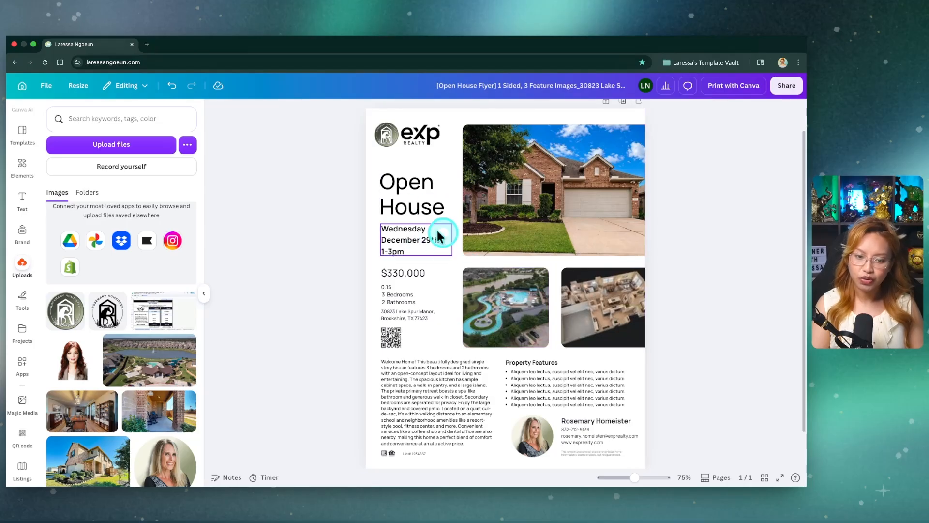
scroll(415, 245, "up", 3)
left_click(395, 234)
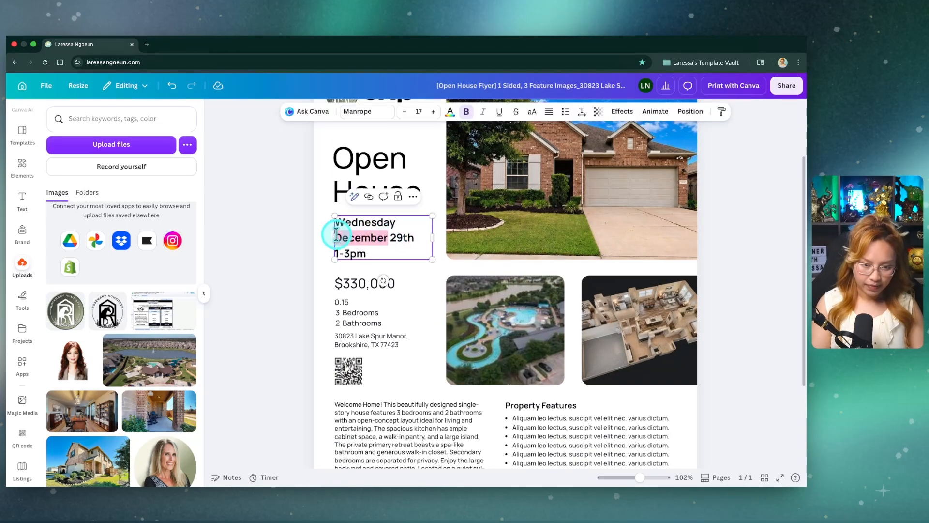
type("June")
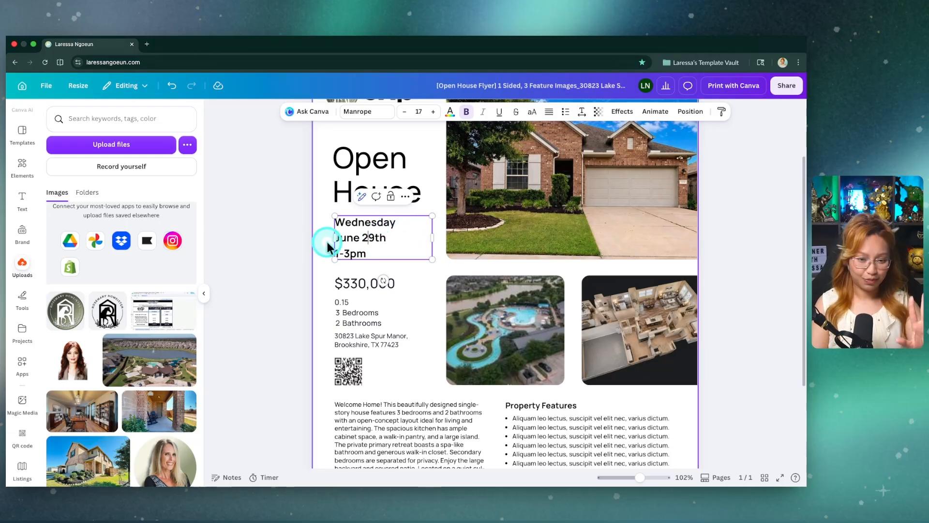
left_click(237, 280)
Step: Open the property's listing data and look through its features, price and agent details
scroll(375, 274, "down", 3)
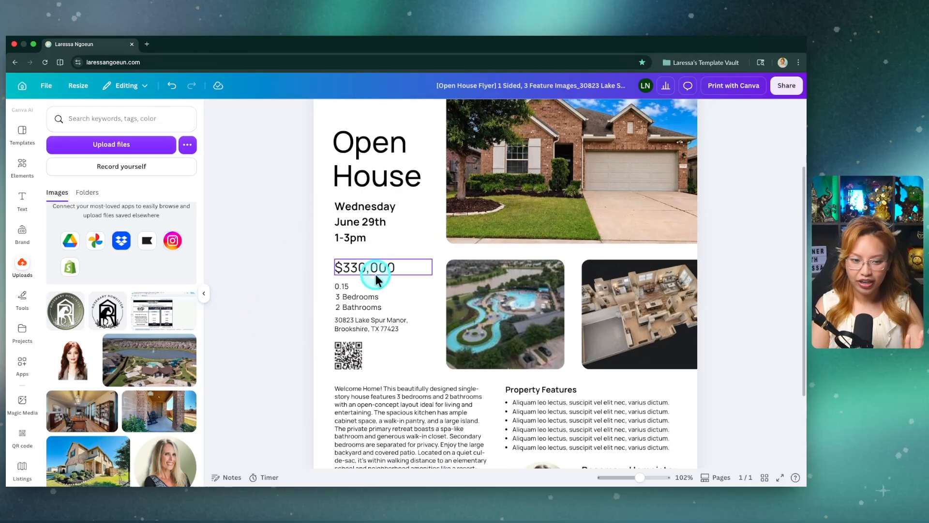
left_click(24, 361)
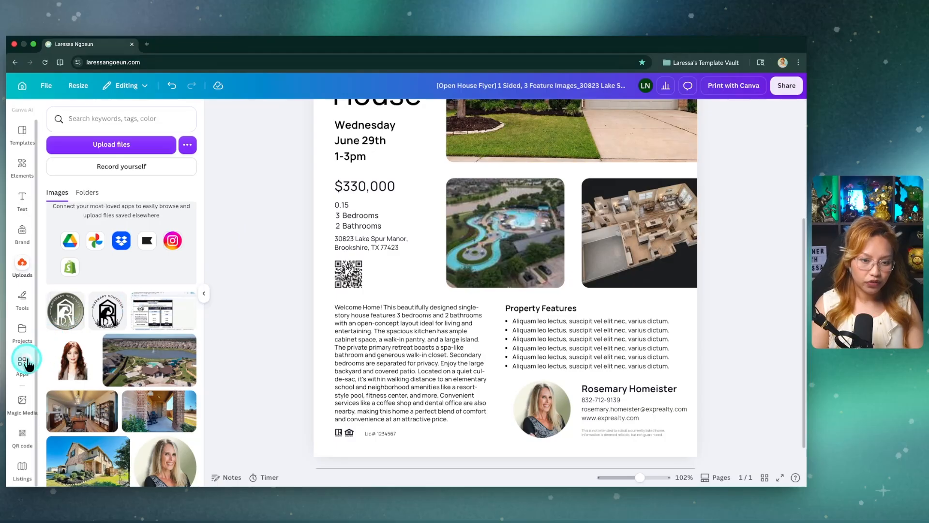
left_click(21, 469)
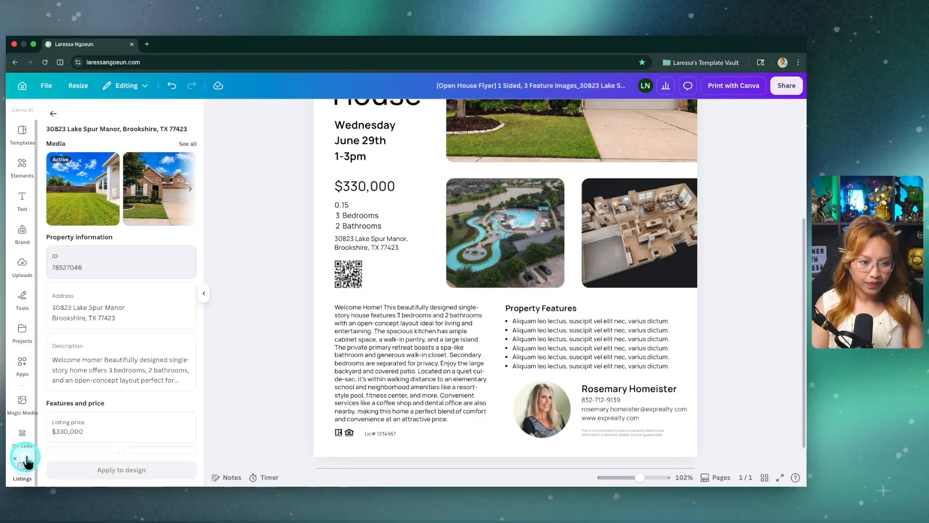
scroll(126, 292, "down", 3)
scroll(145, 306, "down", 2)
Step: Delete the placeholder QR code below the property address on the flyer
left_click(443, 321)
left_click(351, 267)
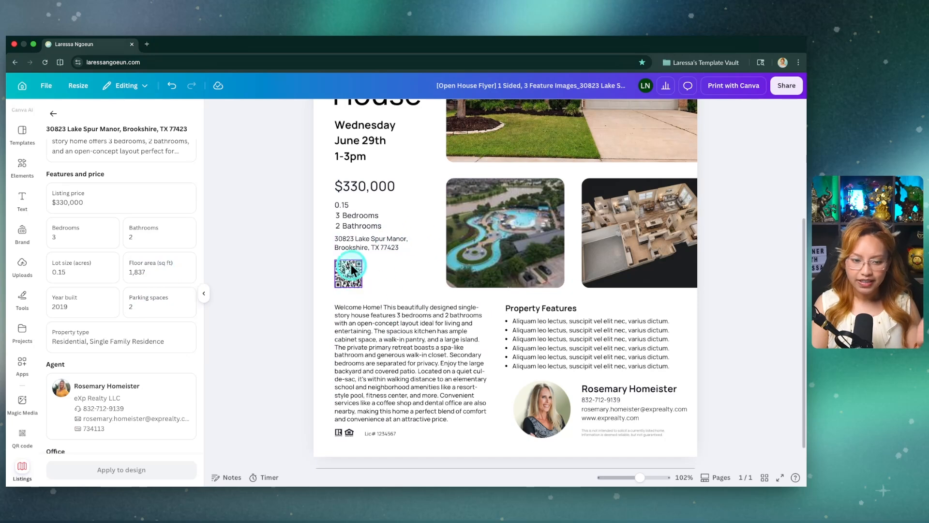
left_click(400, 281)
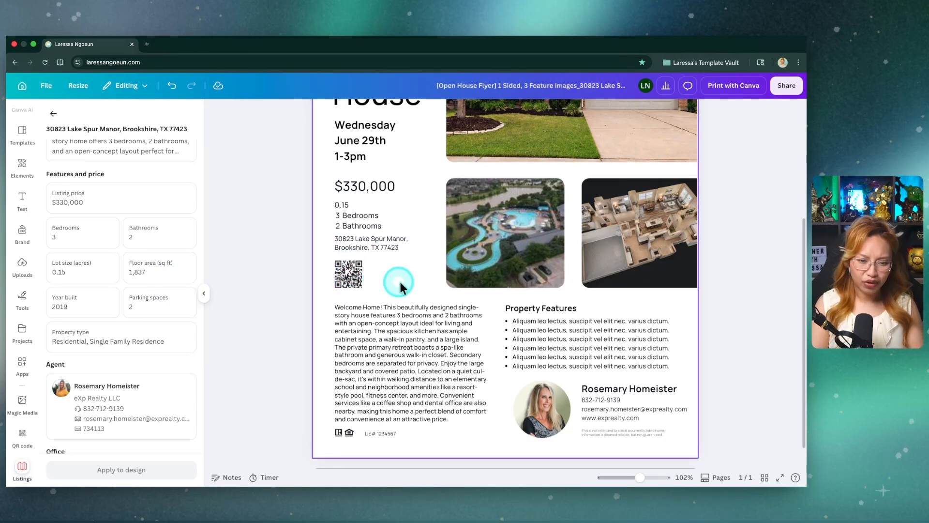
left_click(364, 283)
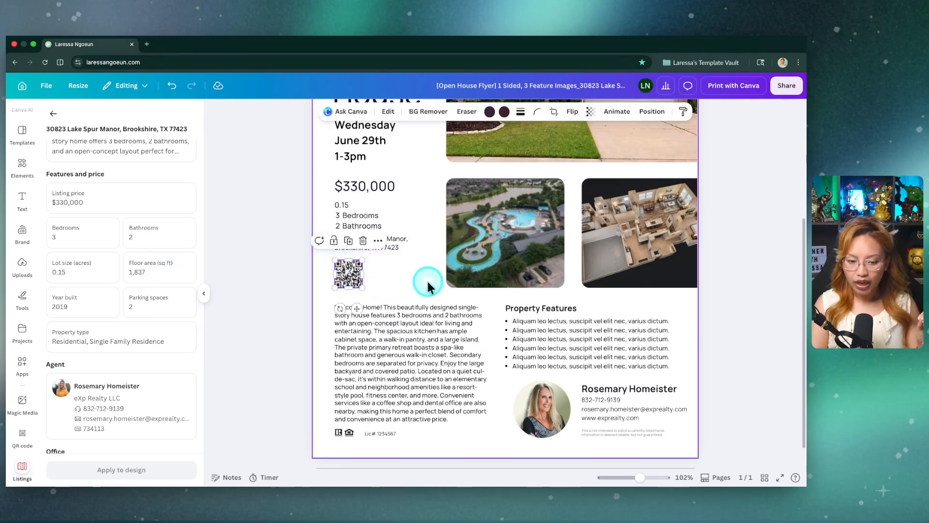
key("Delete")
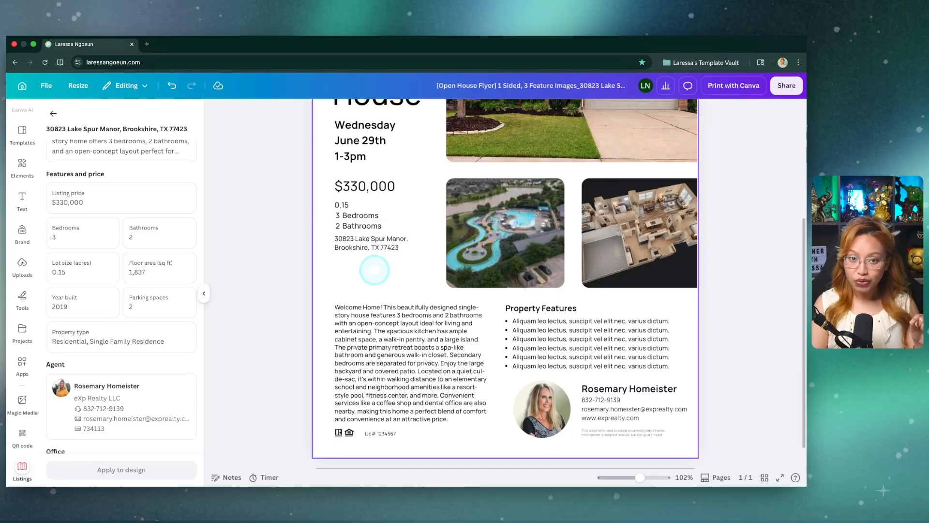
Step: Switch to the property's page on the eXp Realty website and review its attributes and description
scroll(370, 309, "up", 1)
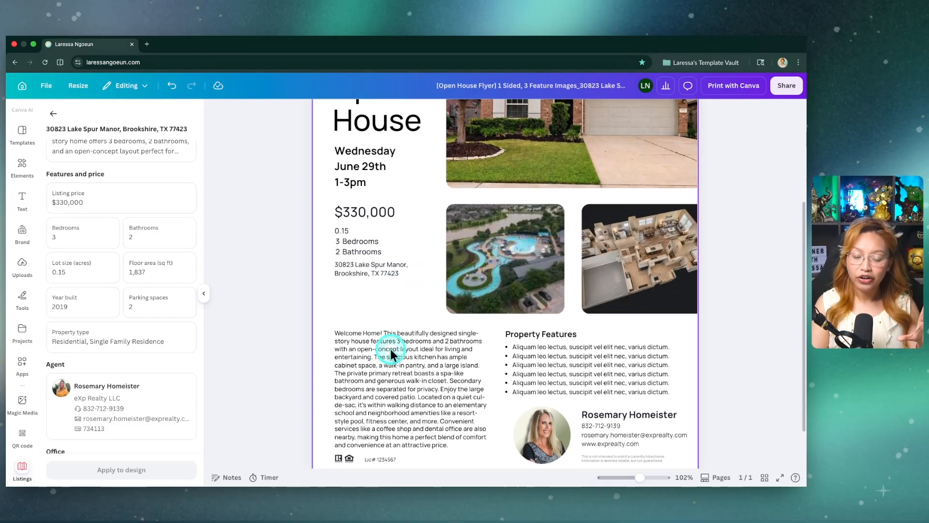
left_click(352, 361)
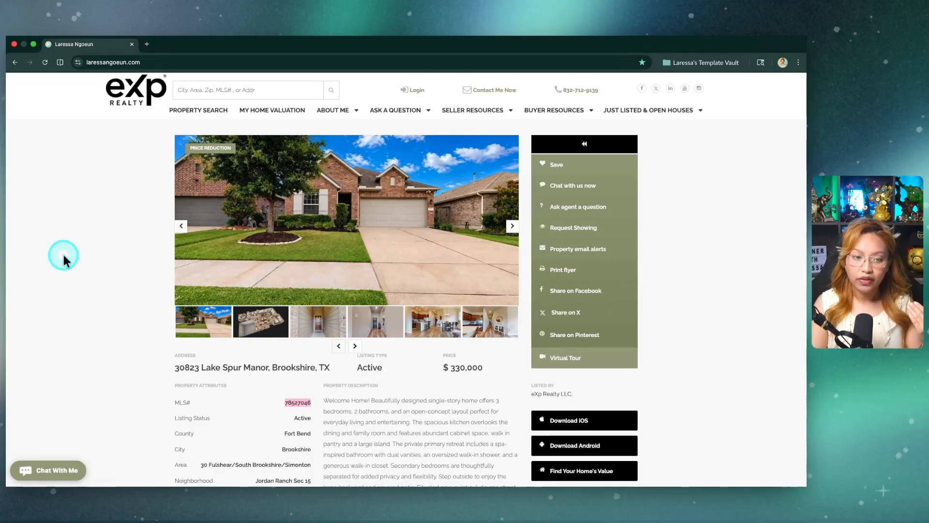
scroll(405, 338, "down", 6)
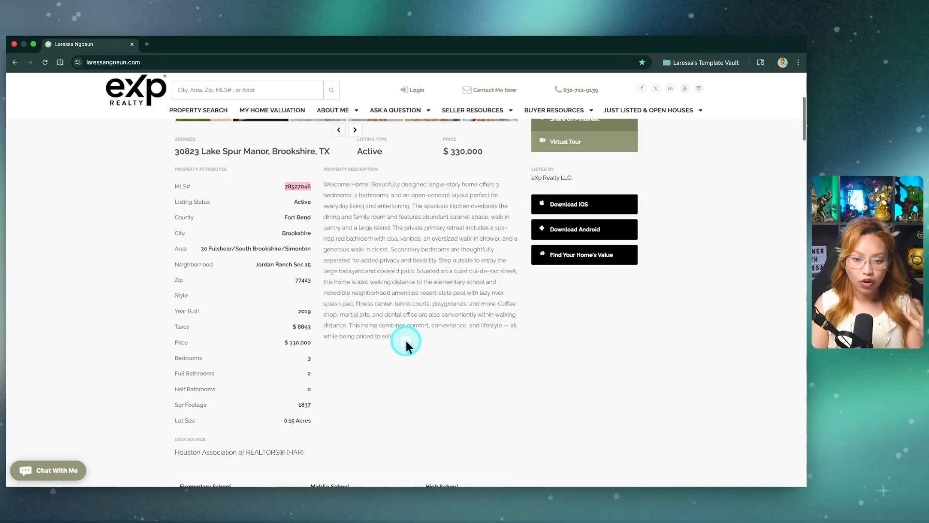
scroll(418, 332, "up", 6)
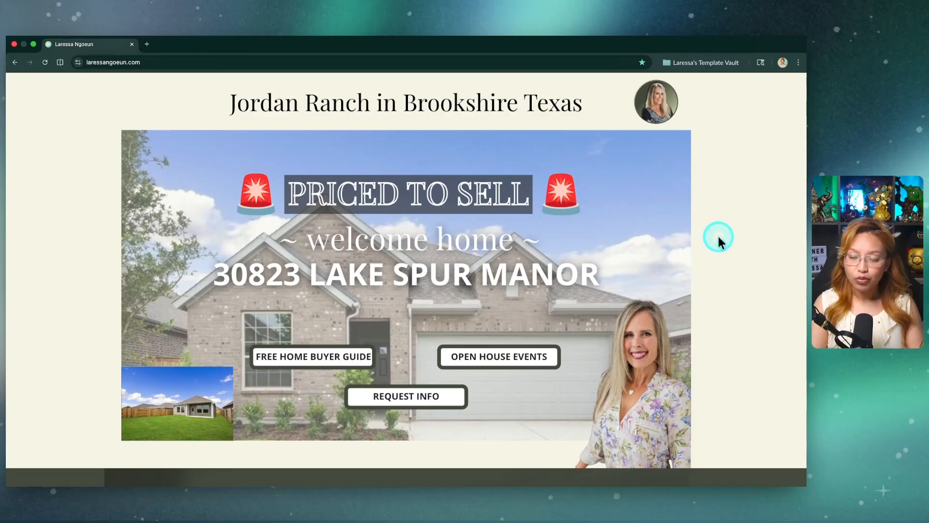
Step: Examine the property's landing page, from its feature list, floor plans and highlights to the agent's contact section
scroll(716, 248, "down", 12)
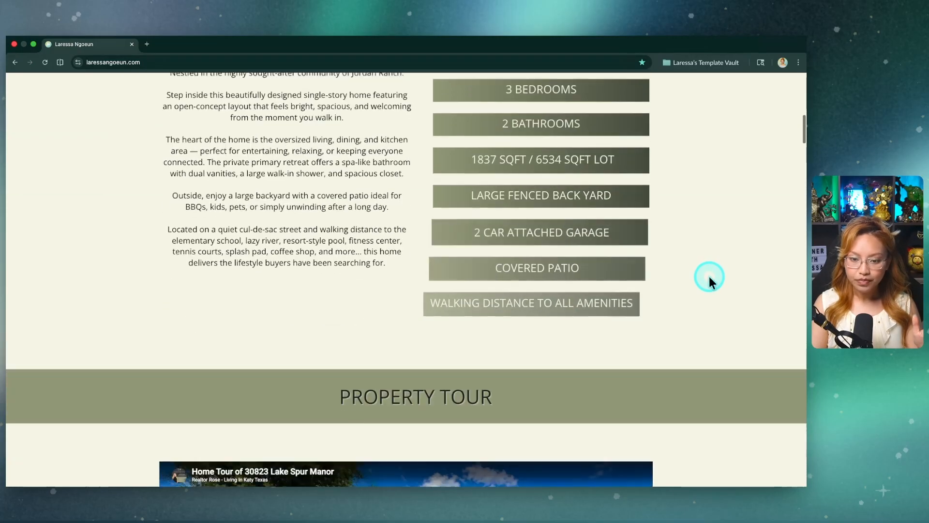
scroll(709, 277, "down", 15)
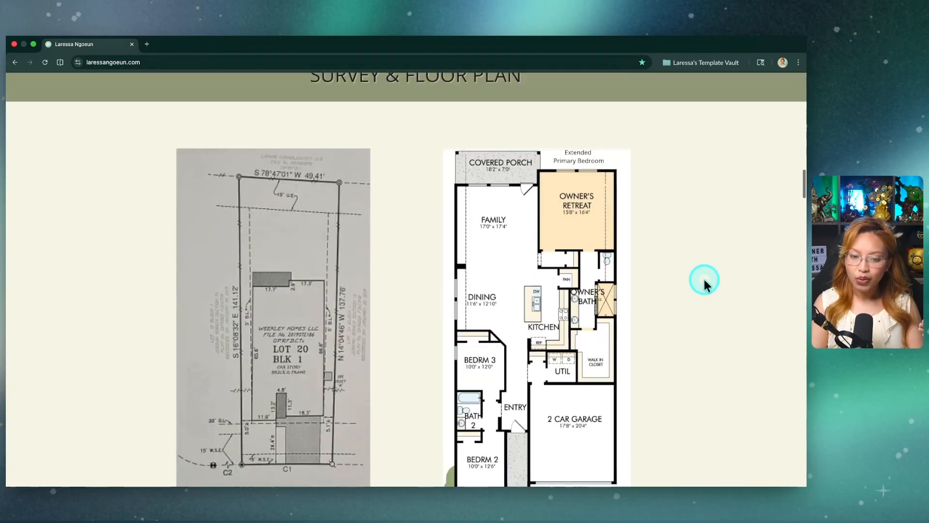
scroll(704, 280, "down", 15)
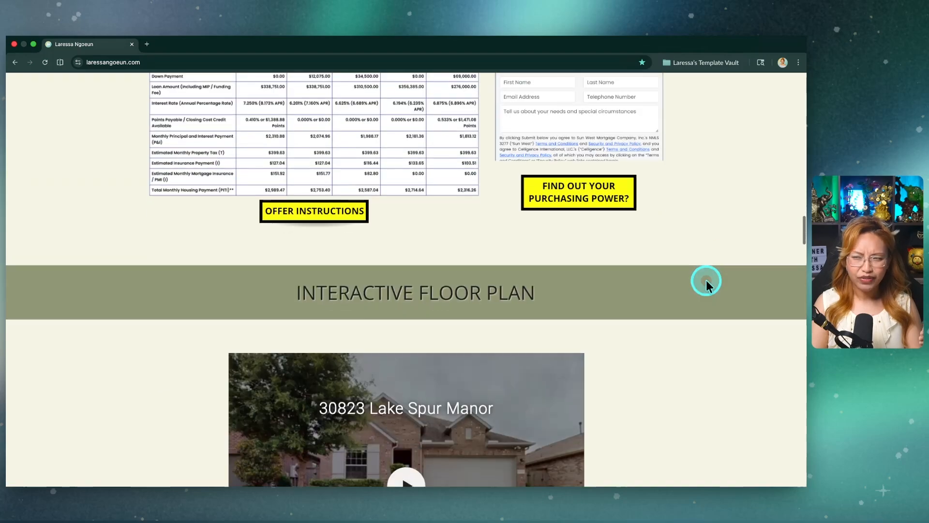
scroll(706, 280, "down", 11)
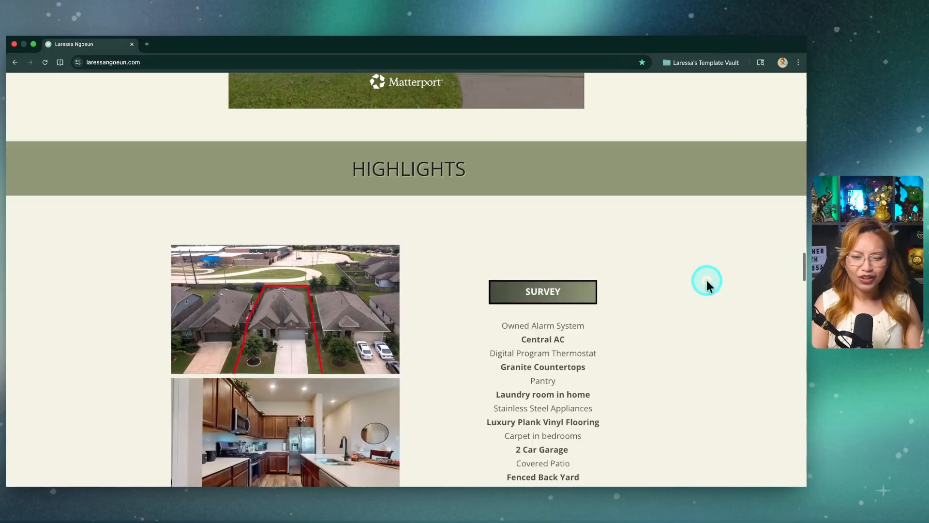
scroll(706, 281, "down", 13)
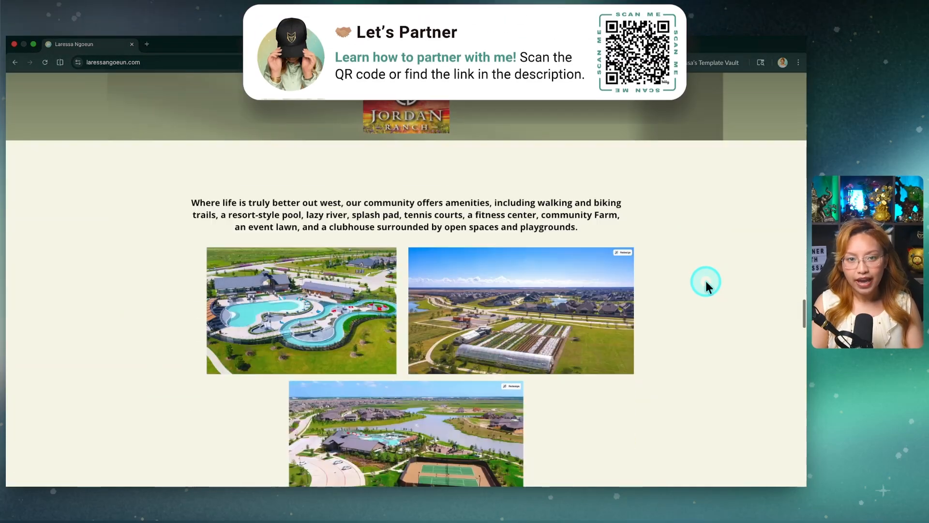
scroll(705, 280, "down", 11)
scroll(706, 281, "down", 9)
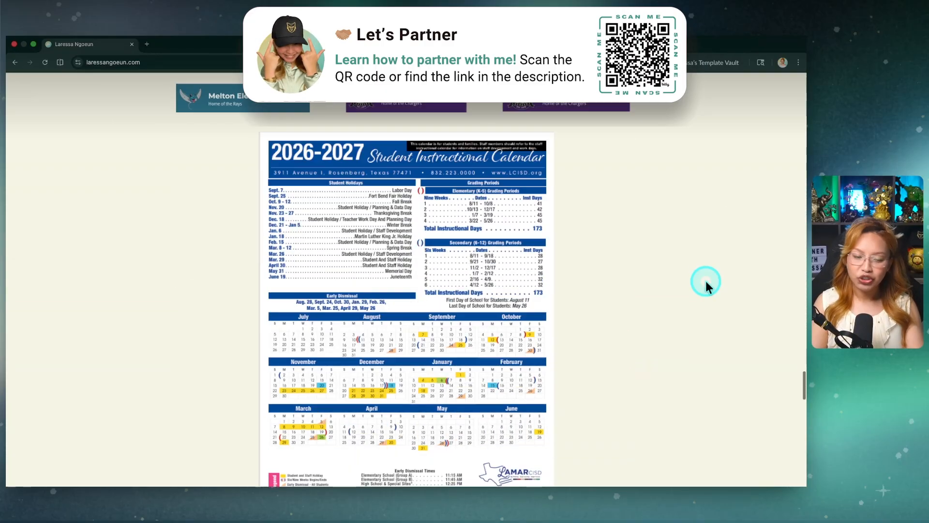
scroll(705, 281, "down", 9)
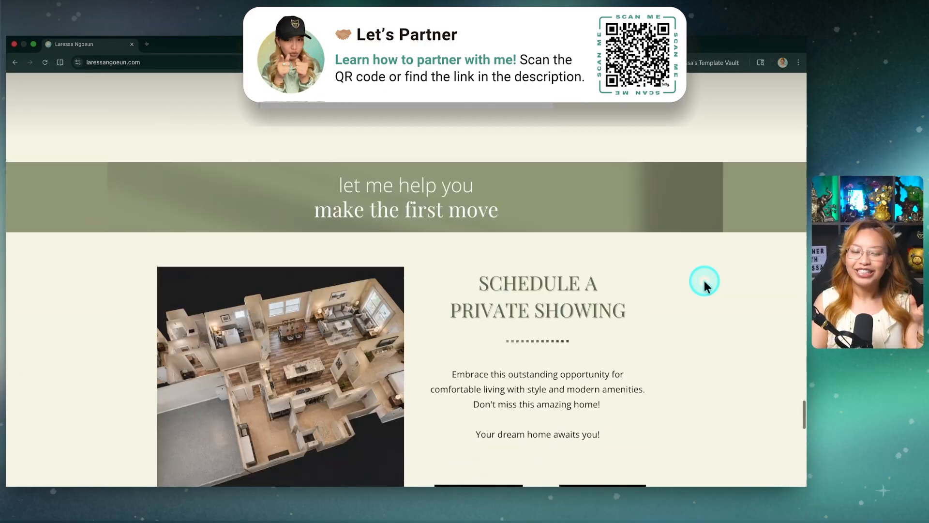
scroll(704, 281, "down", 4)
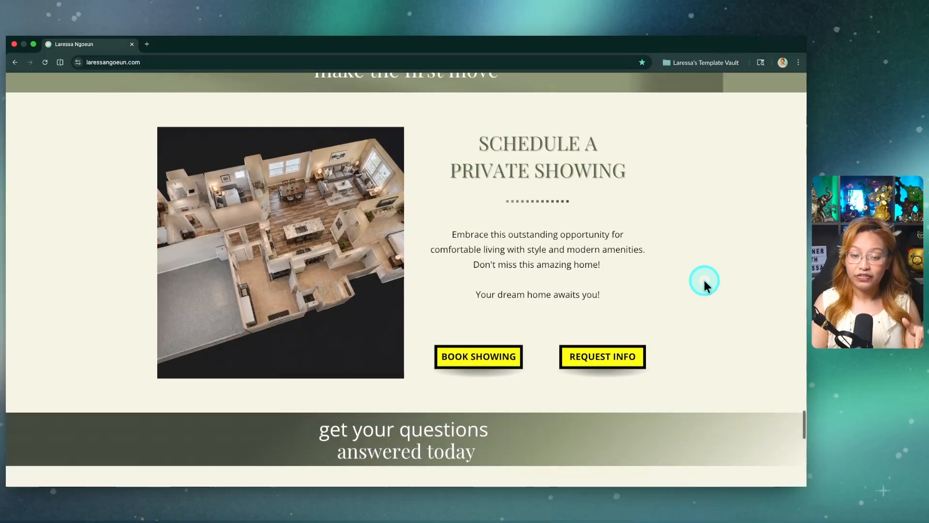
scroll(704, 280, "down", 8)
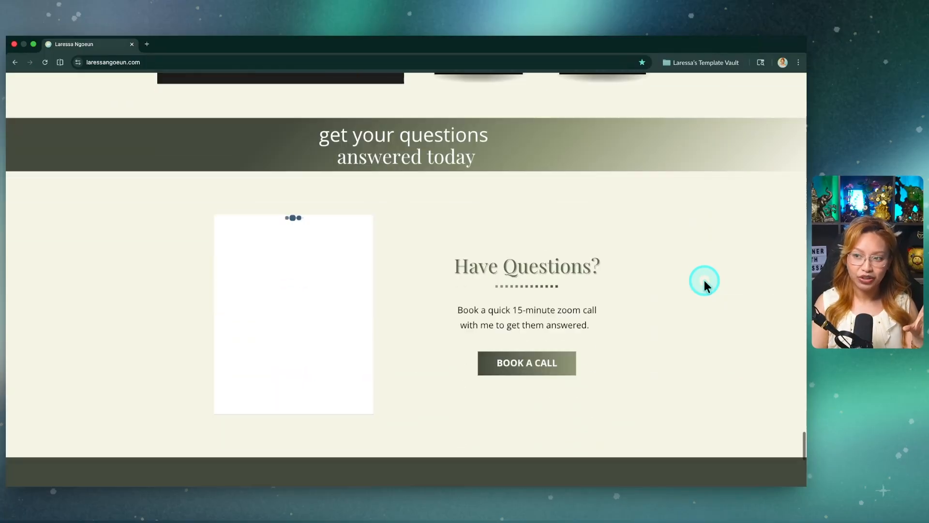
scroll(704, 280, "down", 10)
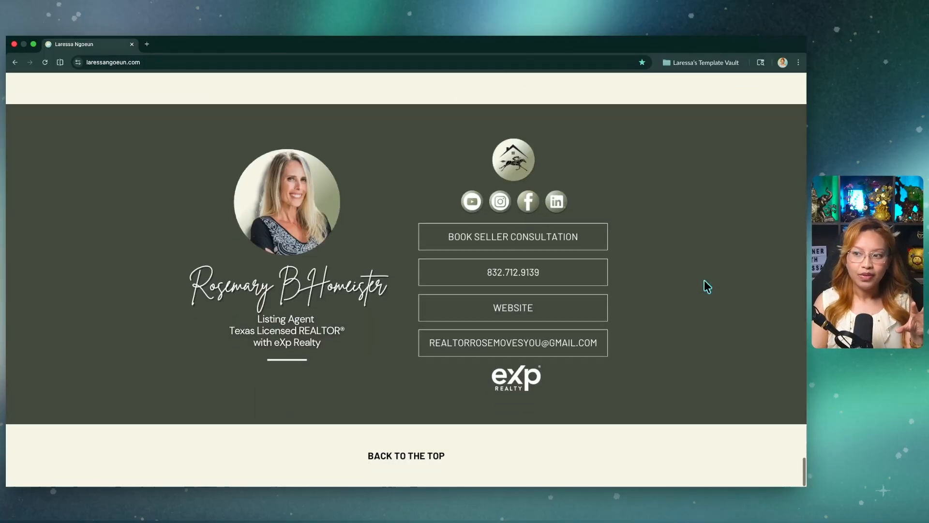
scroll(638, 265, "up", 20)
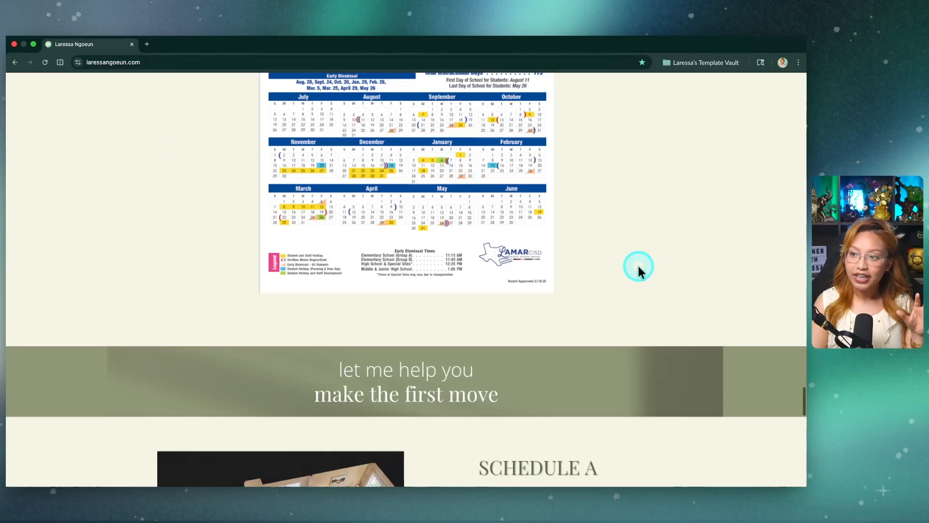
scroll(638, 266, "up", 10)
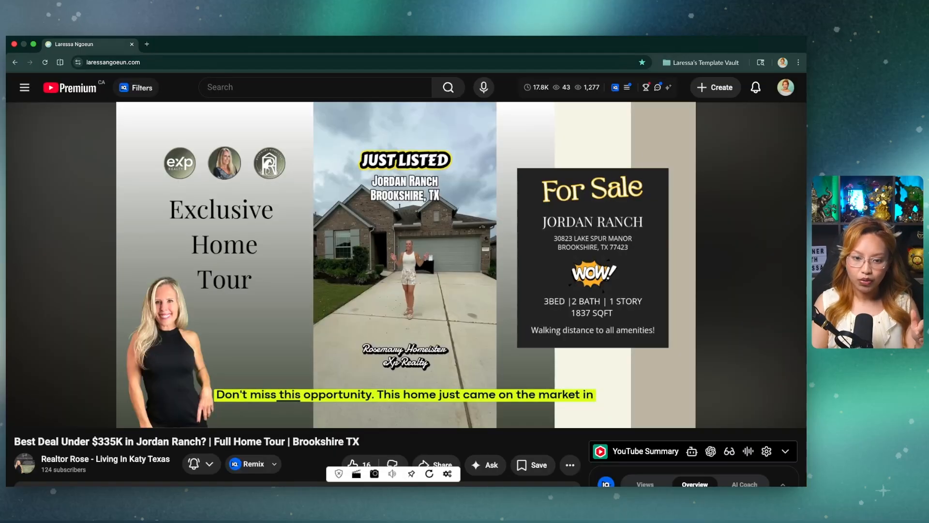
Step: Open the property's full home tour video on YouTube, pause it and copy its share link
left_click(337, 342)
left_click(407, 325)
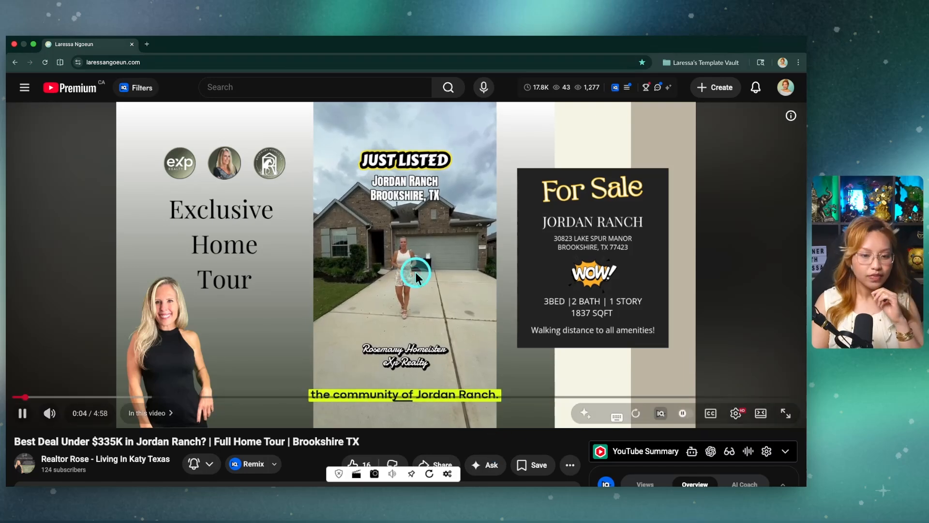
left_click(405, 260)
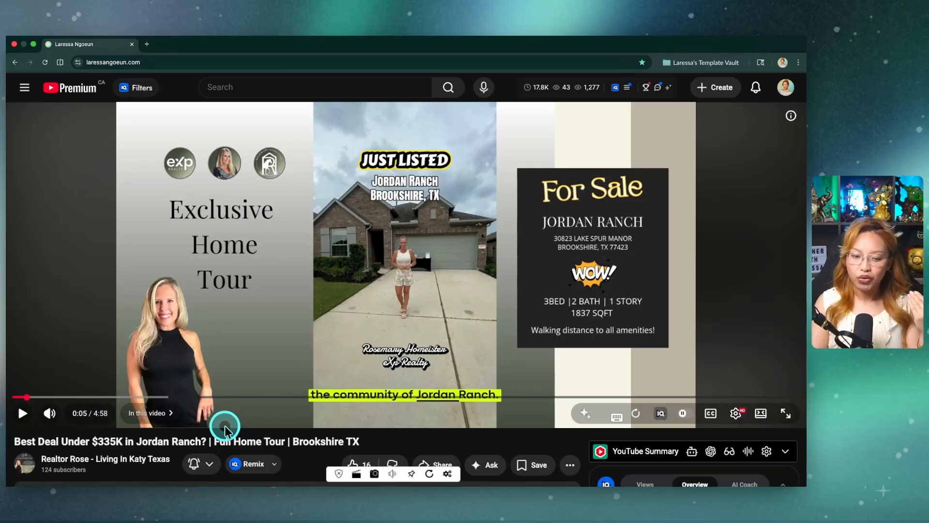
scroll(297, 430, "down", 3)
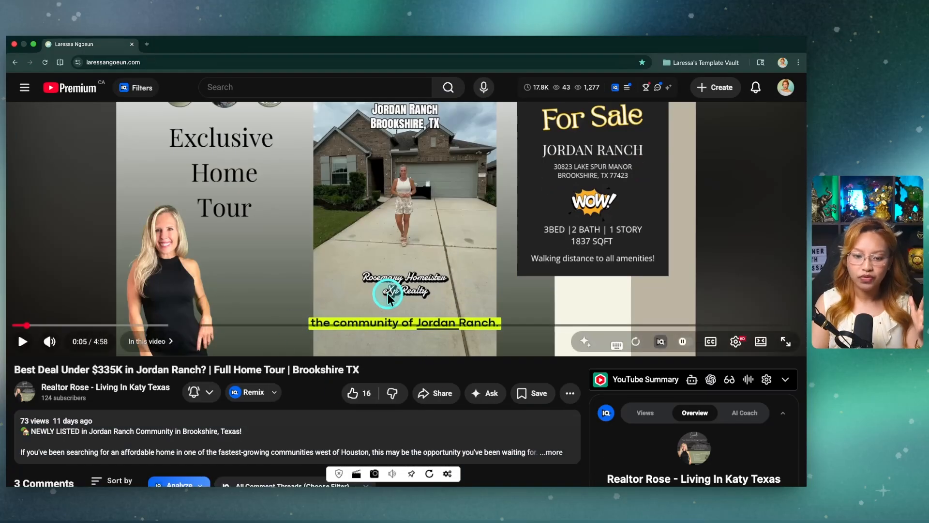
left_click(435, 398)
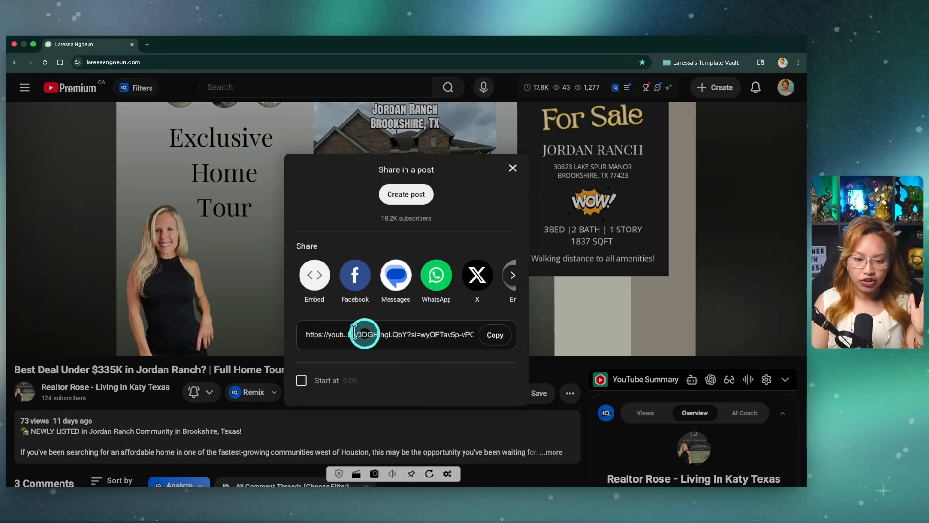
left_click(491, 338)
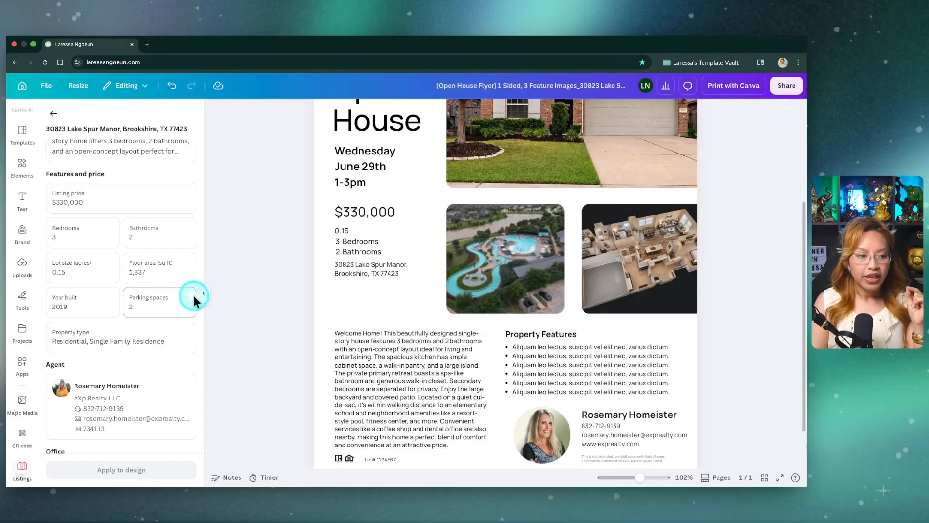
Step: Search the apps for "qr code" and open the QR code app
scroll(17, 236, "up", 2)
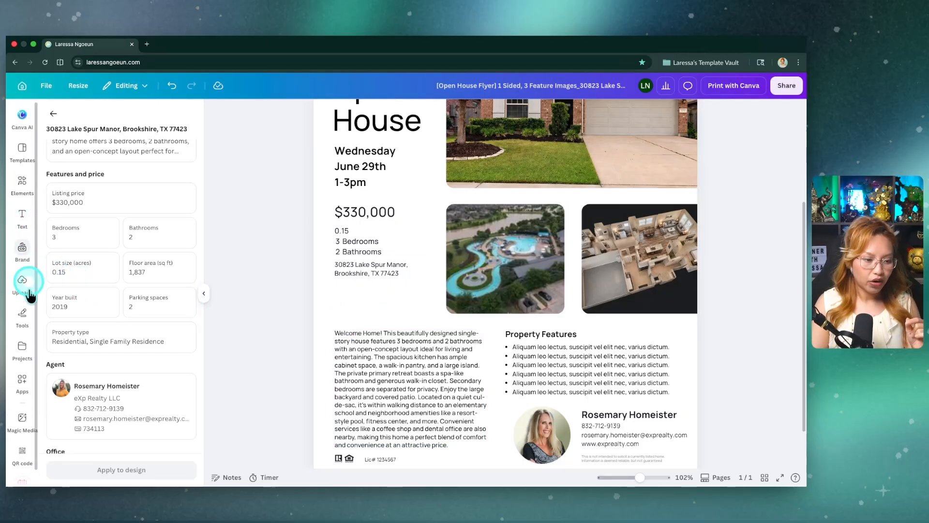
left_click(22, 382)
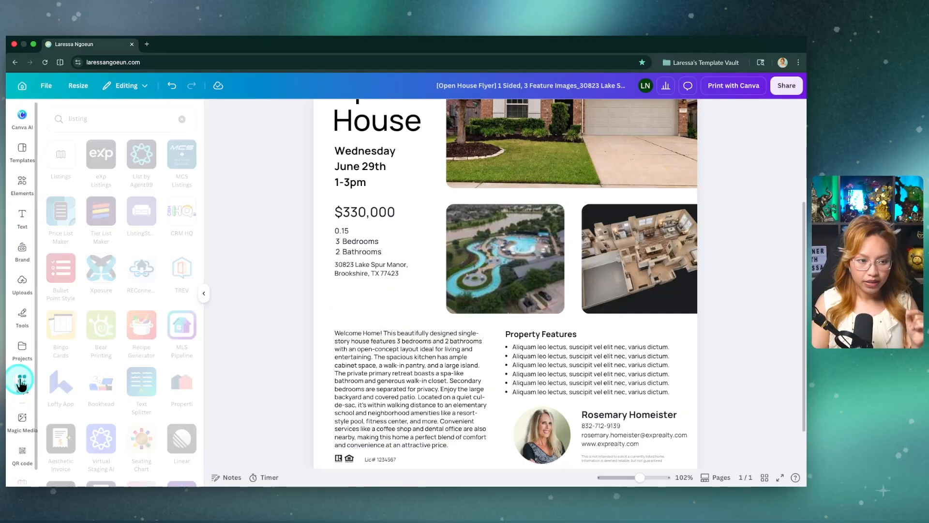
left_click(182, 119)
left_click(103, 118)
type("qr code")
key("Return")
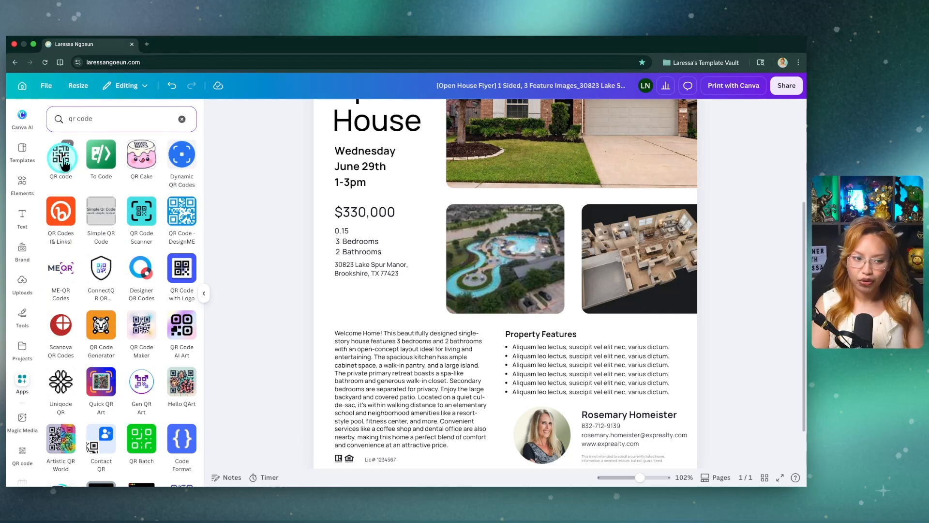
left_click(62, 159)
Step: Generate a QR code from the copied YouTube video link and add it to the flyer
left_click(106, 178)
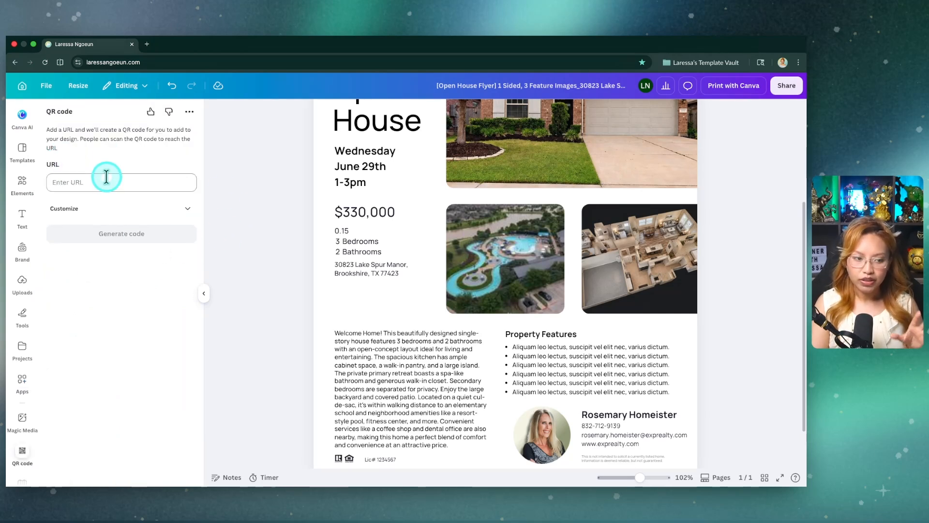
key("ctrl+v")
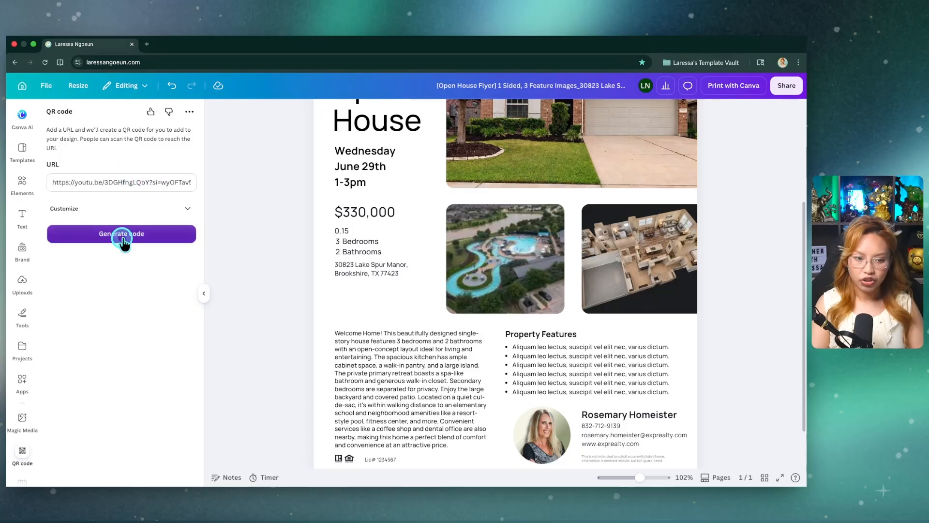
left_click(122, 234)
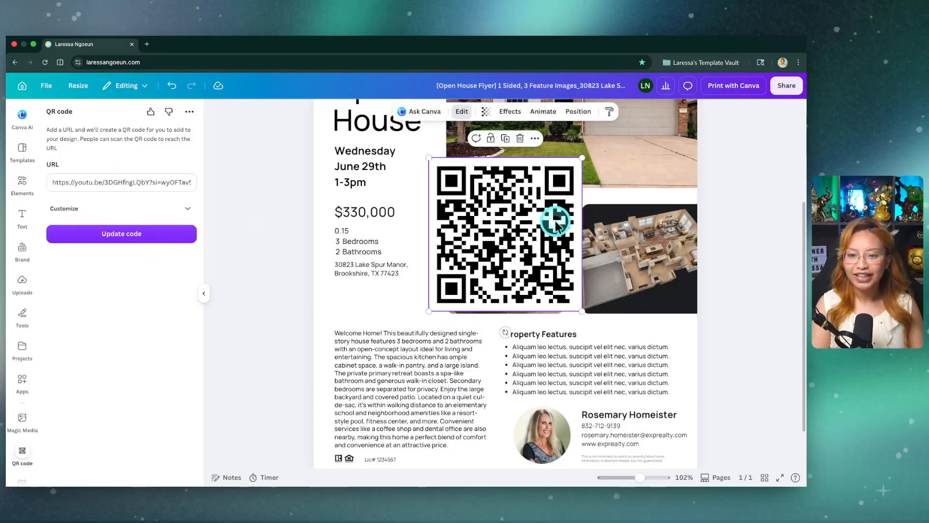
Step: Shrink the QR code and place it below the property address, aligned with the start of the text column
left_click_drag(583, 159, 481, 260)
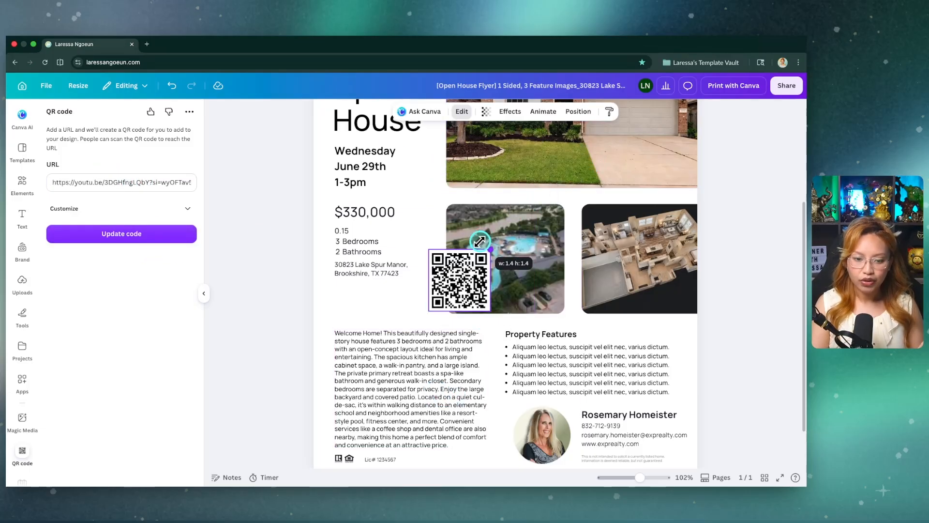
left_click_drag(443, 289, 347, 301)
left_click_drag(381, 271, 371, 284)
left_click_drag(353, 297, 355, 296)
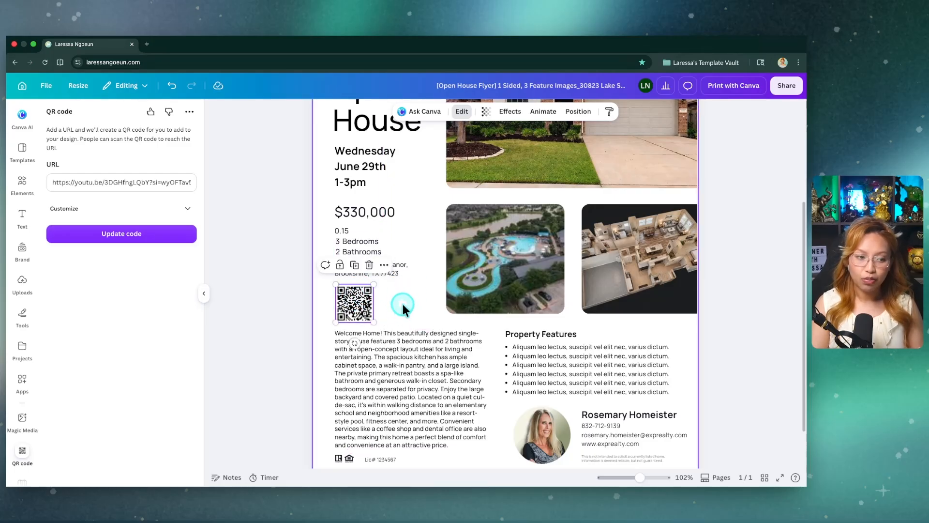
left_click(215, 226)
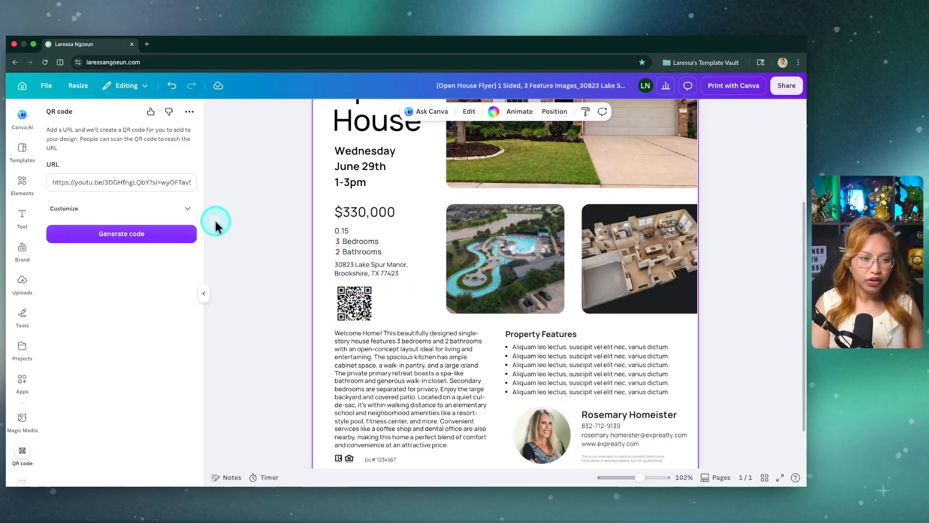
Step: Search the graphic elements for "scan me" and add the rounded SCAN HERE frame, scaled down to slightly larger than the QR code
left_click(26, 188)
left_click(88, 118)
type("scan me")
key("Return")
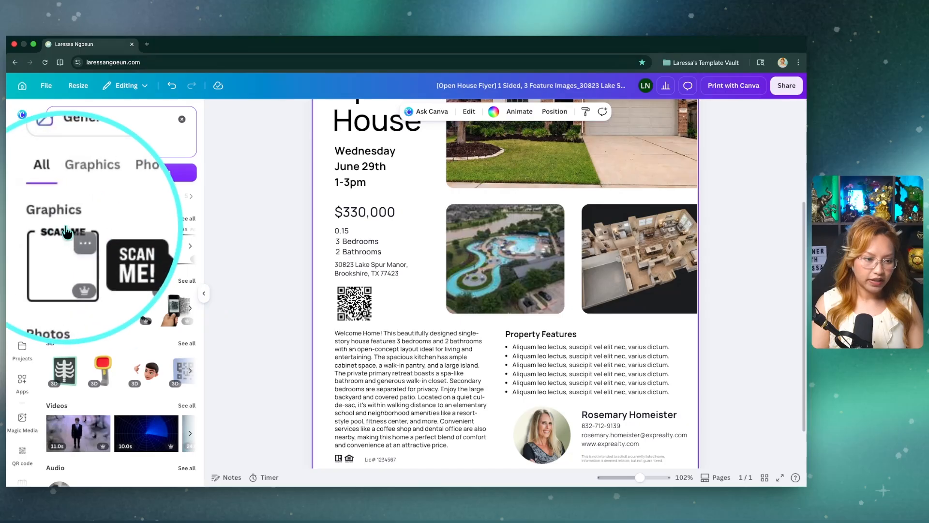
left_click(188, 219)
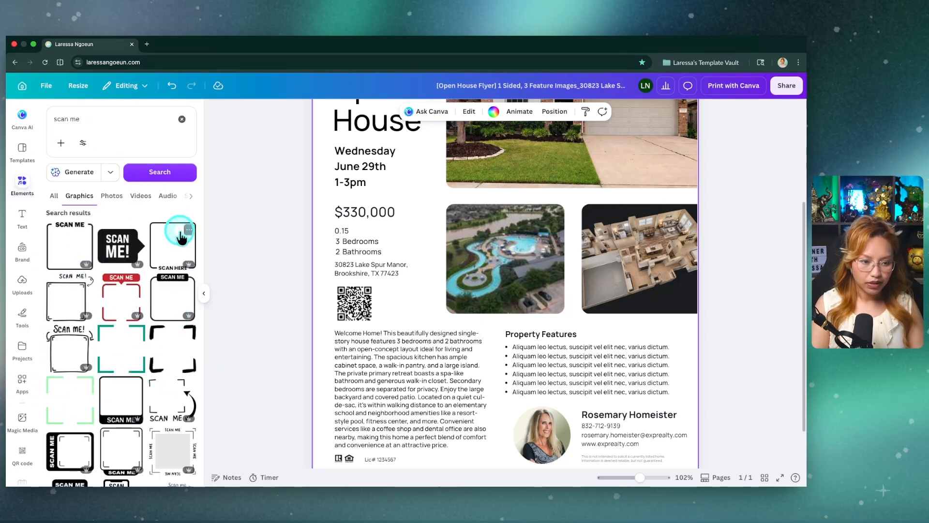
left_click(175, 250)
left_click_drag(581, 156, 467, 256)
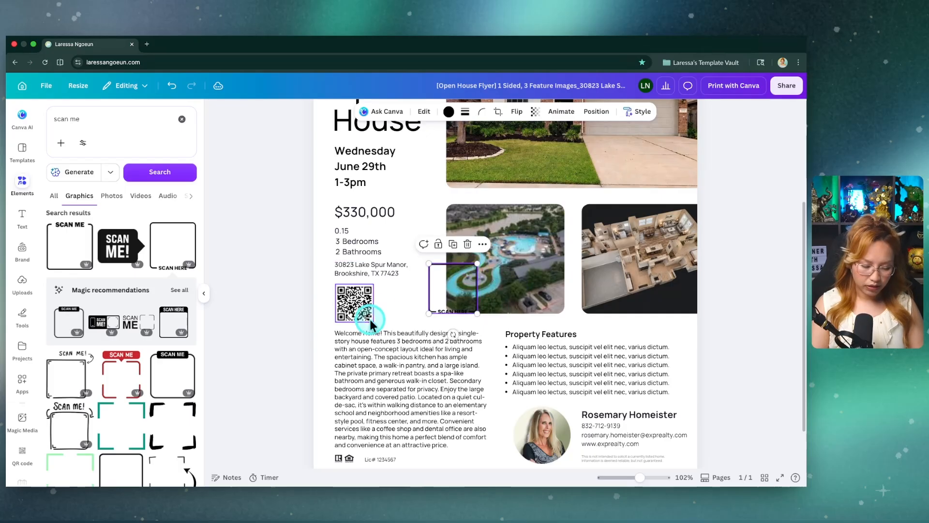
Step: Move the price, lot size, bedroom, bathroom and address texts up together to make room above the QR code
scroll(373, 314, "up", 5)
scroll(358, 291, "up", 2)
left_click_drag(249, 167, 289, 274)
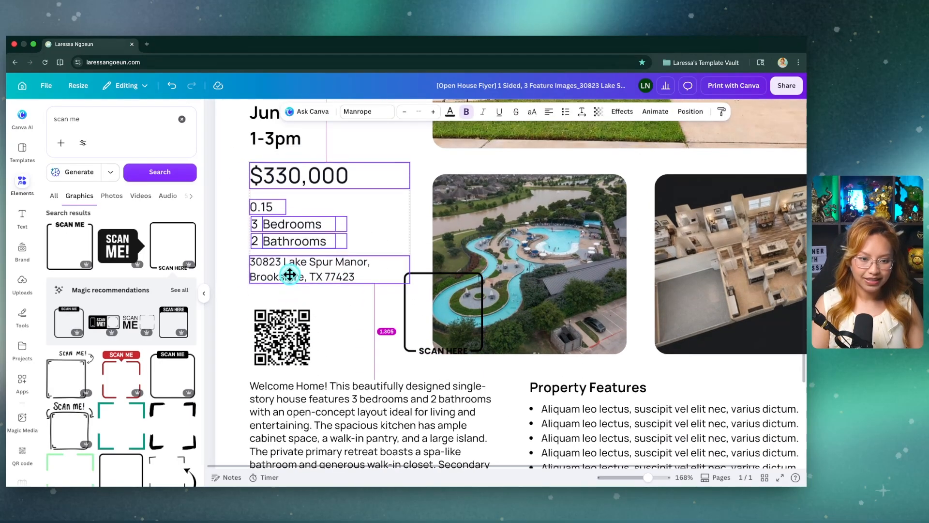
Step: Place the SCAN HERE frame around the QR code and shrink it to fit between the address and the description
left_click_drag(409, 320, 272, 341)
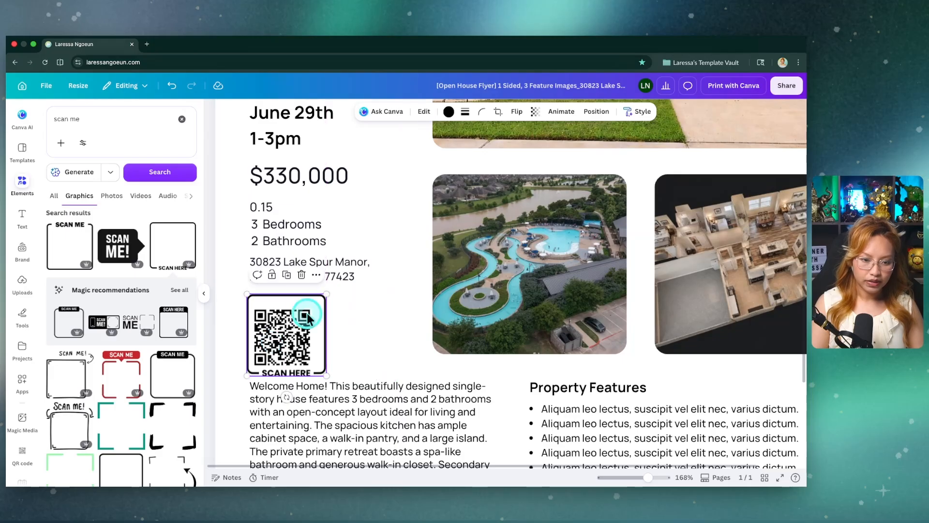
left_click_drag(324, 295, 313, 306)
scroll(348, 336, "up", 5)
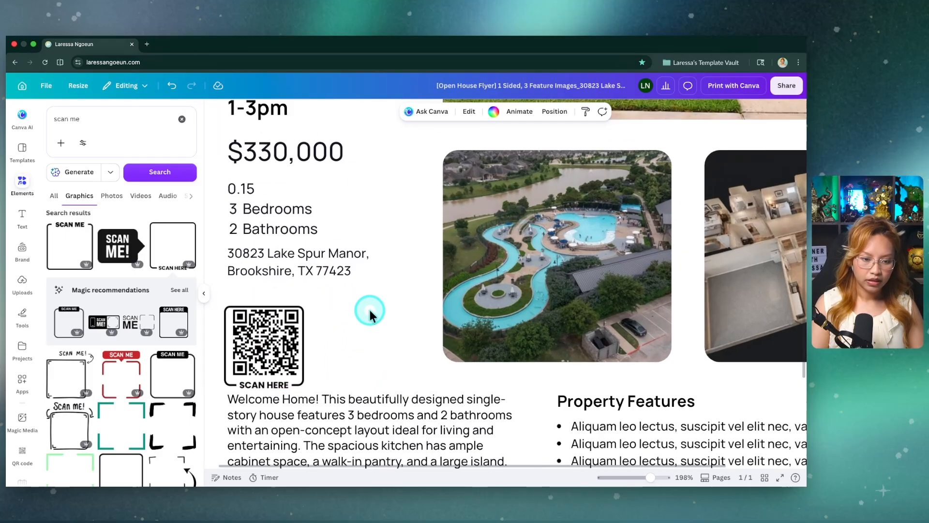
left_click_drag(336, 257, 336, 255)
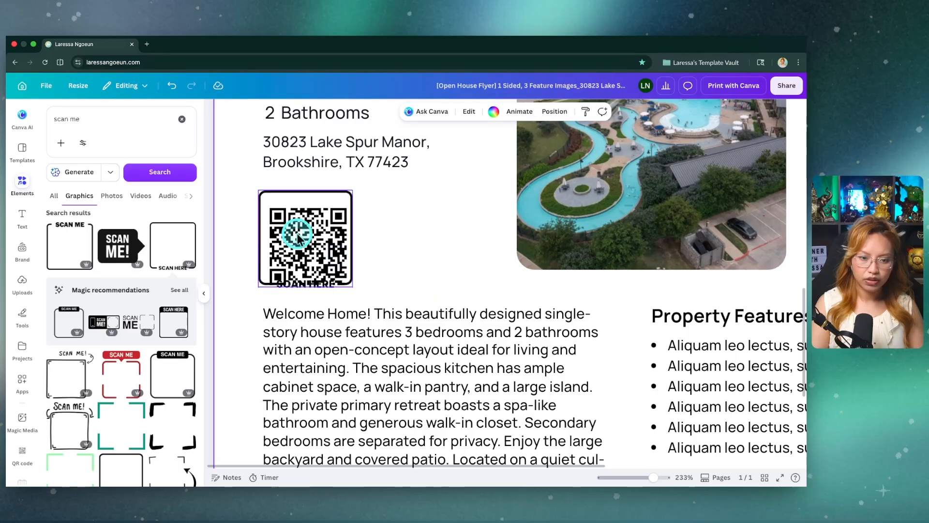
Step: Bring the QR code above the SCAN HERE frame in the layer order
left_click(599, 111)
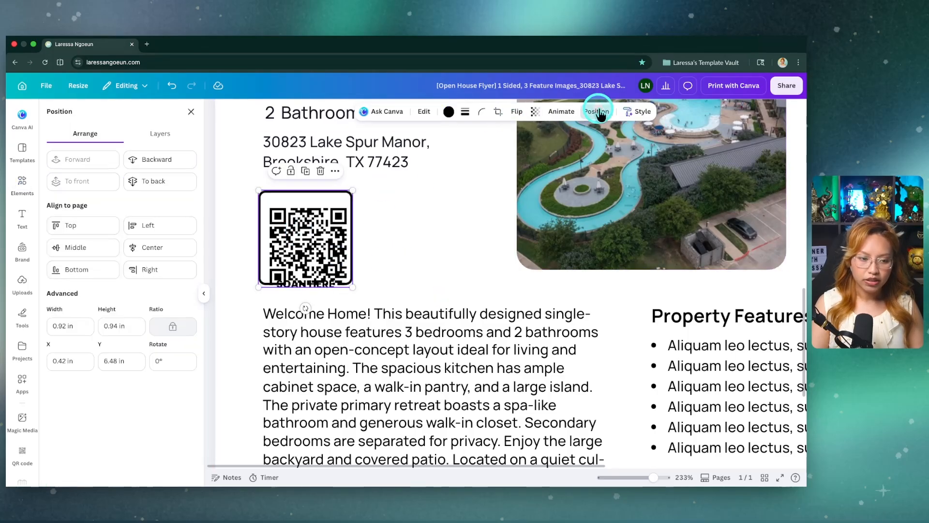
left_click(157, 133)
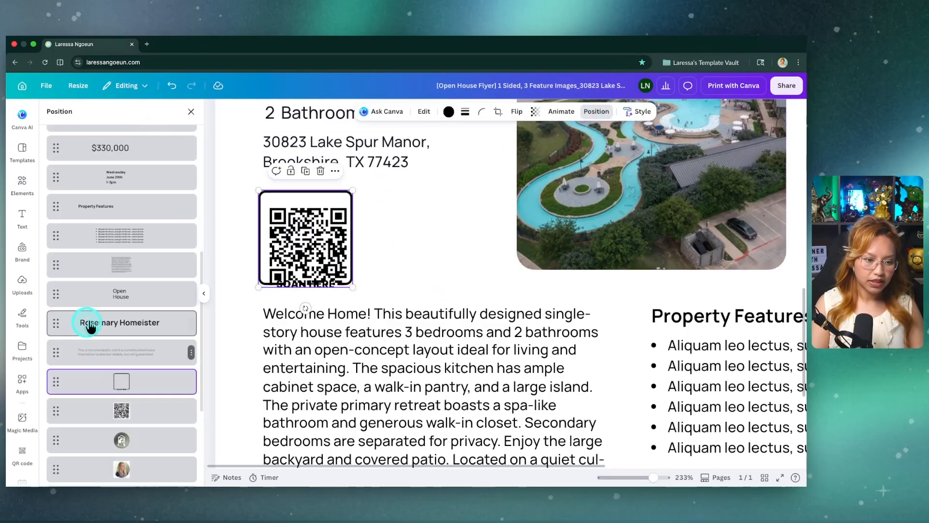
scroll(90, 327, "down", 4)
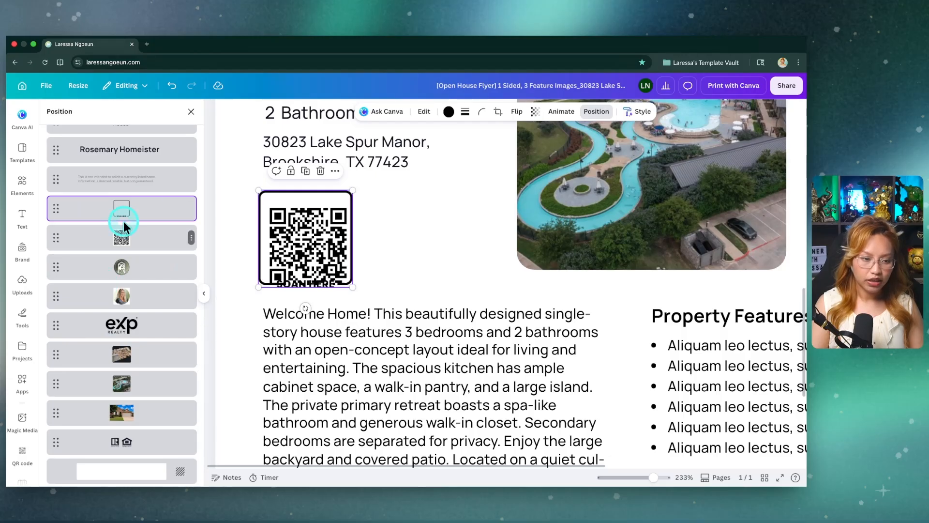
left_click_drag(124, 234, 128, 206)
Step: Reposition the QR code so it sits centered inside the SCAN HERE frame
left_click_drag(306, 241, 304, 227)
left_click(419, 253)
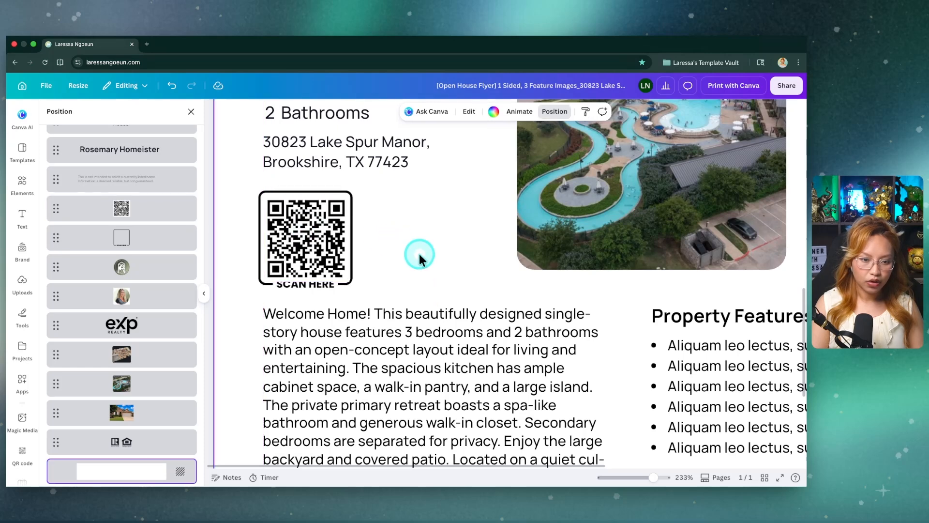
scroll(416, 252, "up", 3)
scroll(410, 242, "left", 3)
left_click(337, 237)
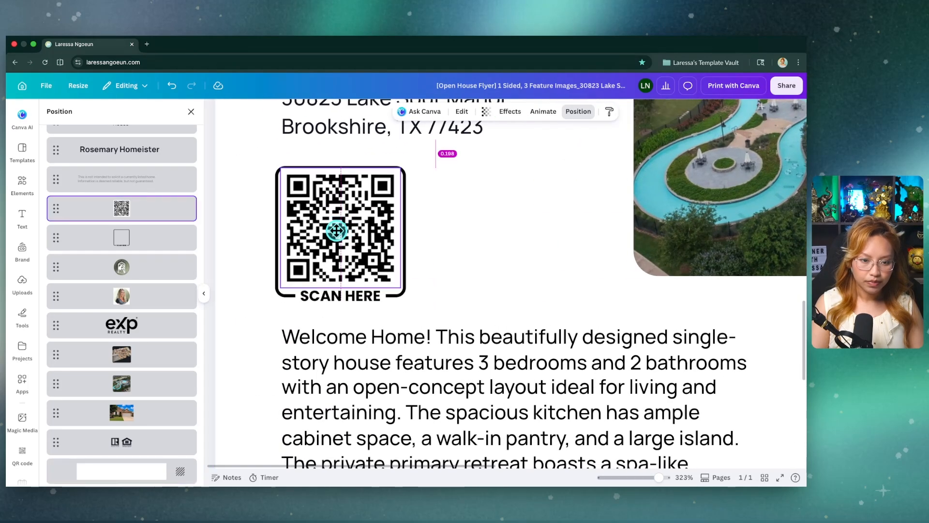
left_click_drag(334, 258, 334, 257)
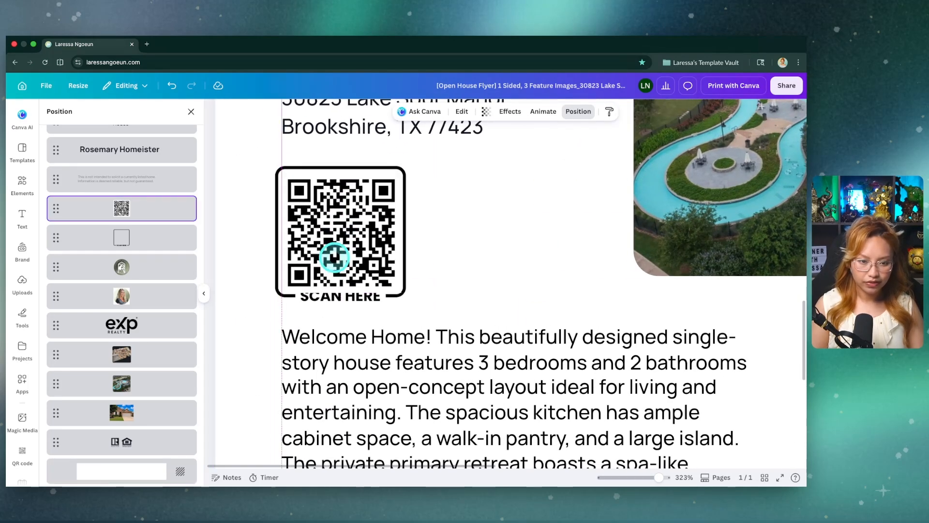
Step: Move the QR code layer back beneath the SCAN HERE frame layer
scroll(334, 257, "up", 2)
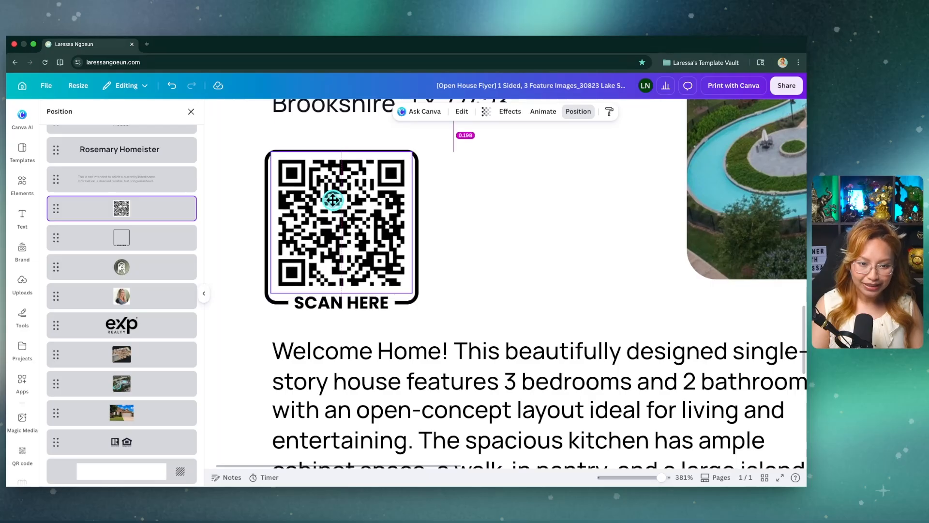
left_click_drag(129, 202, 129, 240)
left_click(520, 232)
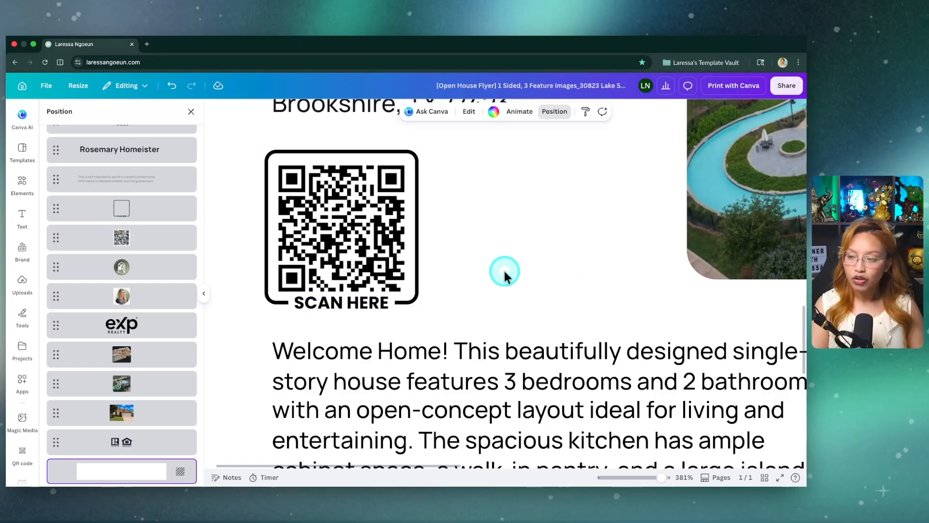
Step: Duplicate the property address text, place the copy beside the QR code and reduce its font size to 9.5
scroll(469, 278, "down", 6)
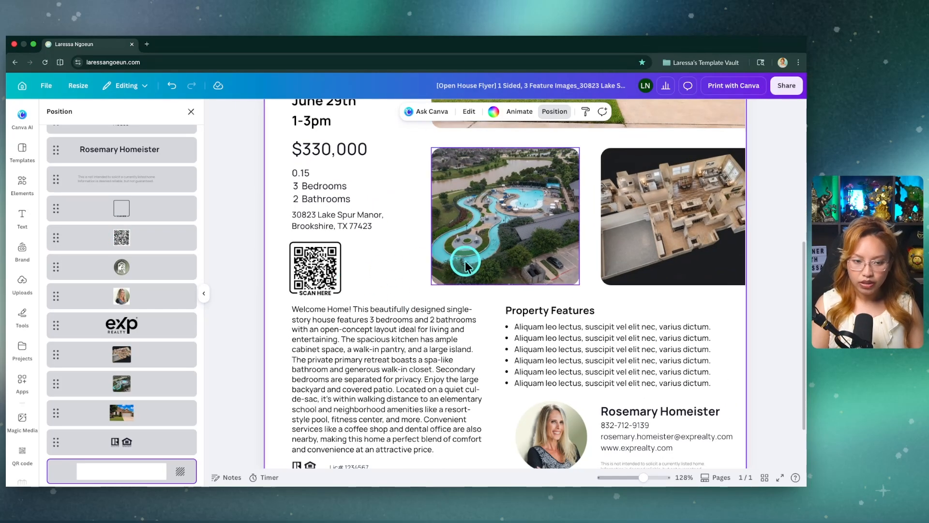
left_click(336, 220)
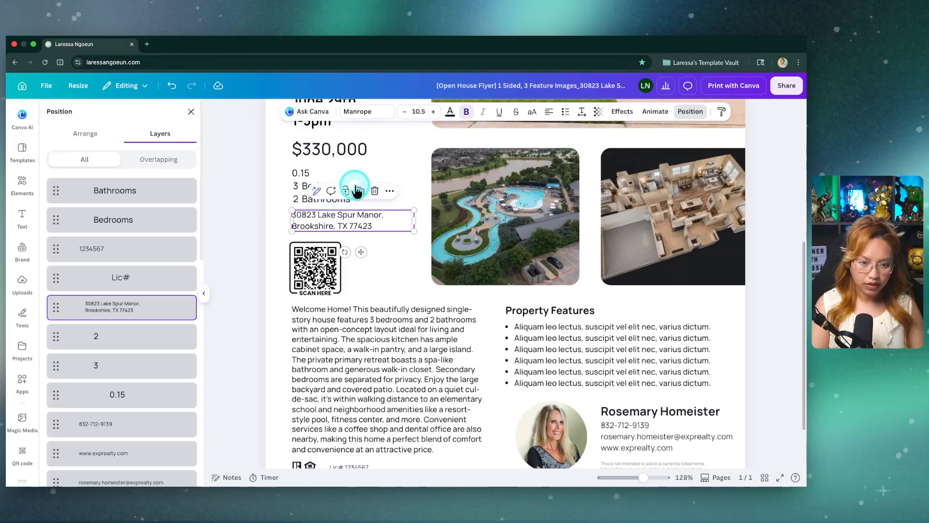
left_click(360, 191)
left_click_drag(400, 242, 386, 279)
left_click(411, 112)
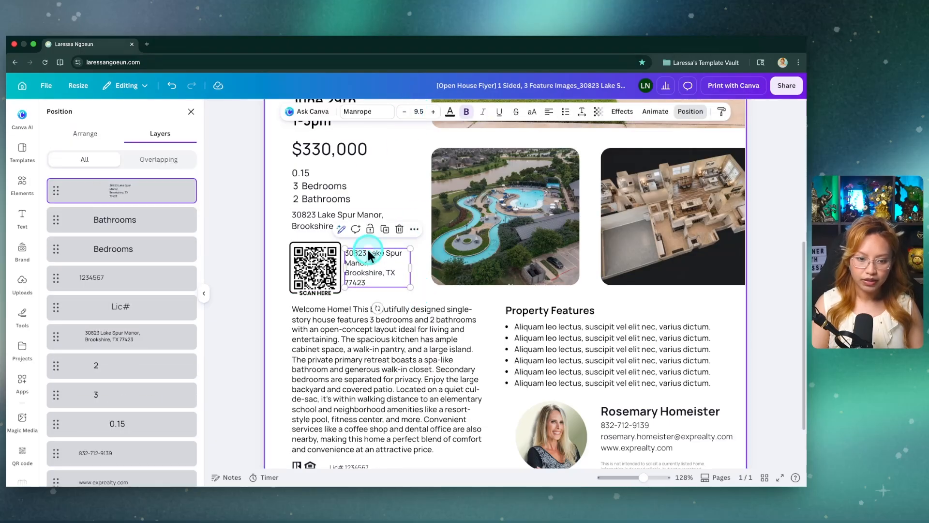
Step: Replace the duplicated address with "Scan to watch video tour." and narrow the text box so it wraps onto three lines
left_click(373, 282)
type("Scan")
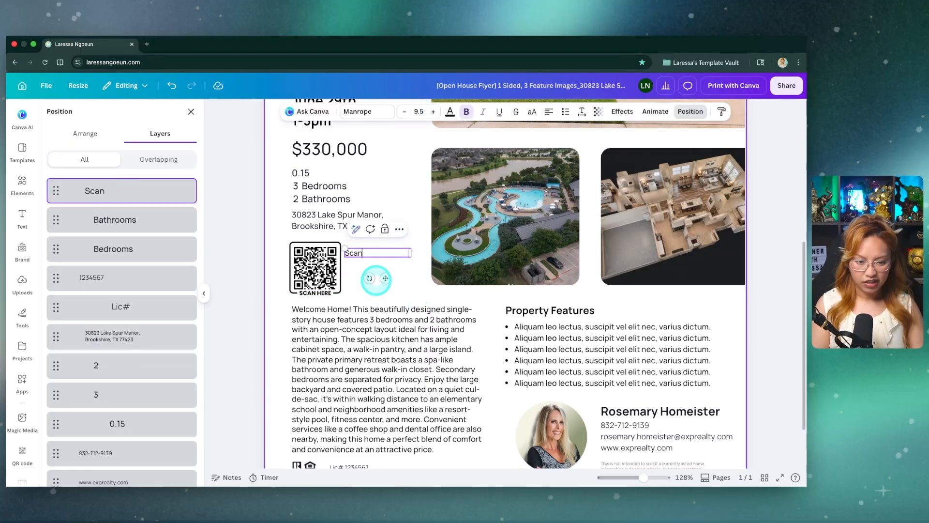
type(" to watch")
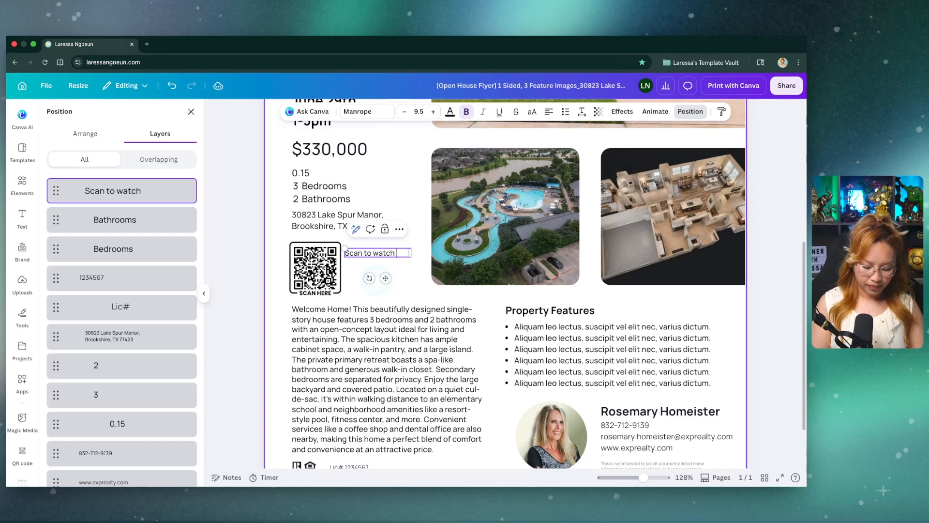
type(" vide")
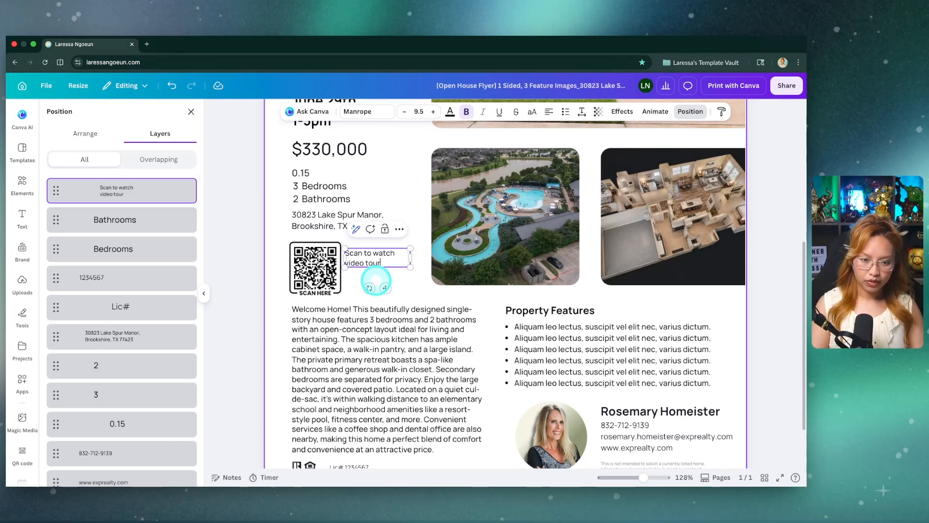
type("o tour")
left_click_drag(419, 262, 392, 264)
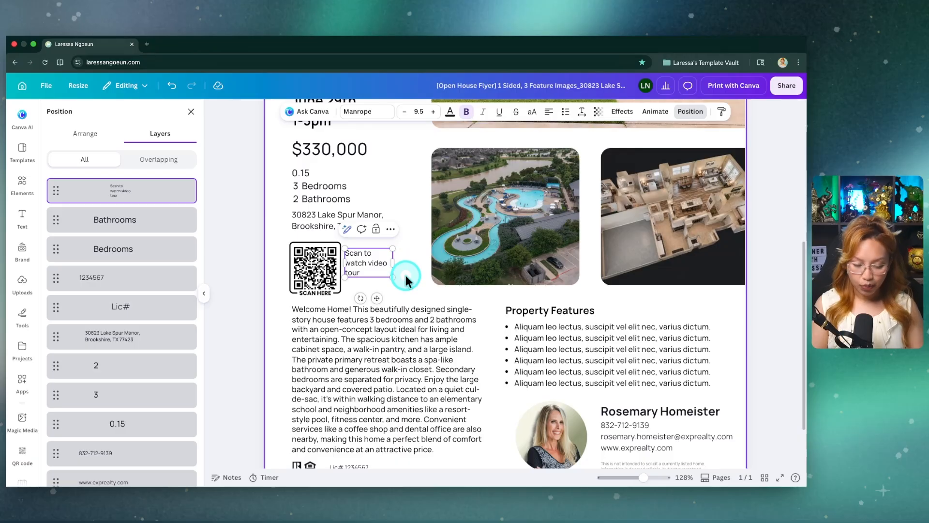
type(".")
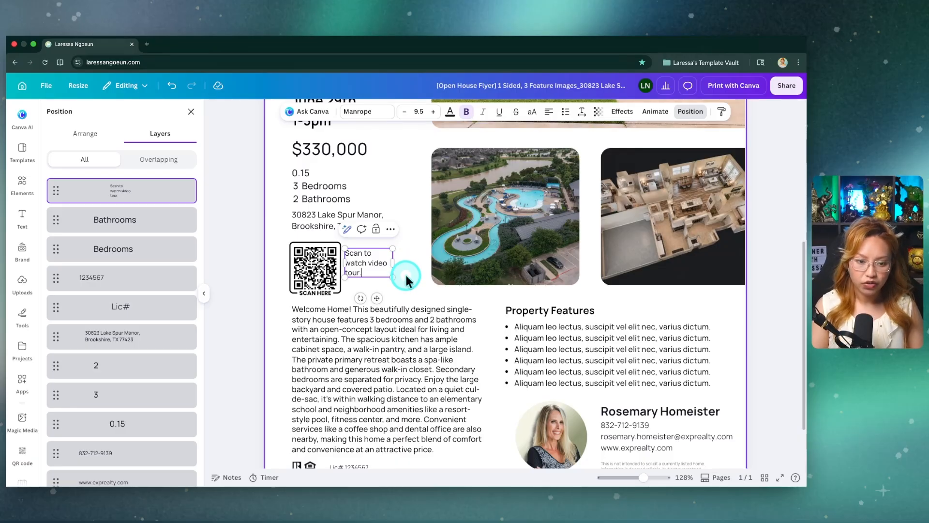
left_click(407, 275)
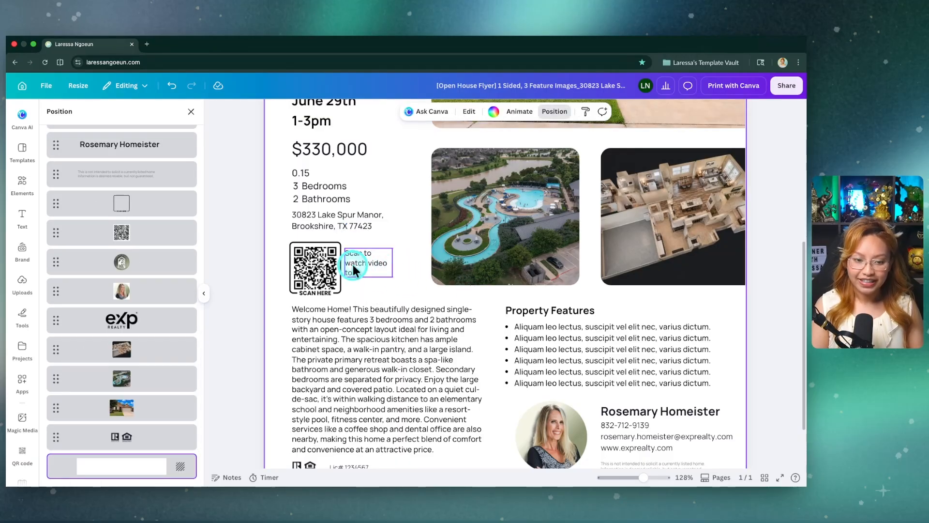
Step: Nudge the video tour caption slightly down beside the QR code and check the whole flyer
left_click_drag(379, 264, 379, 268)
left_click(450, 292)
scroll(451, 290, "down", 5)
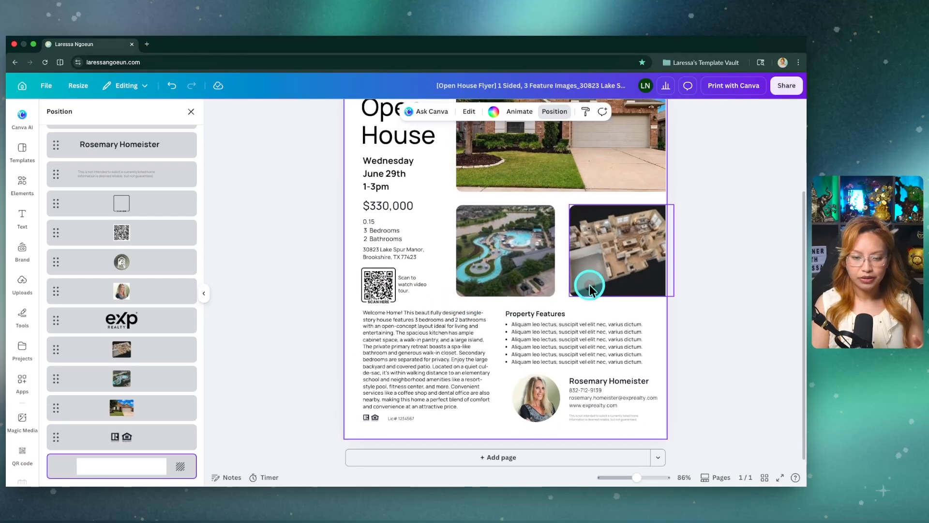
scroll(722, 250, "up", 1)
scroll(723, 255, "up", 2)
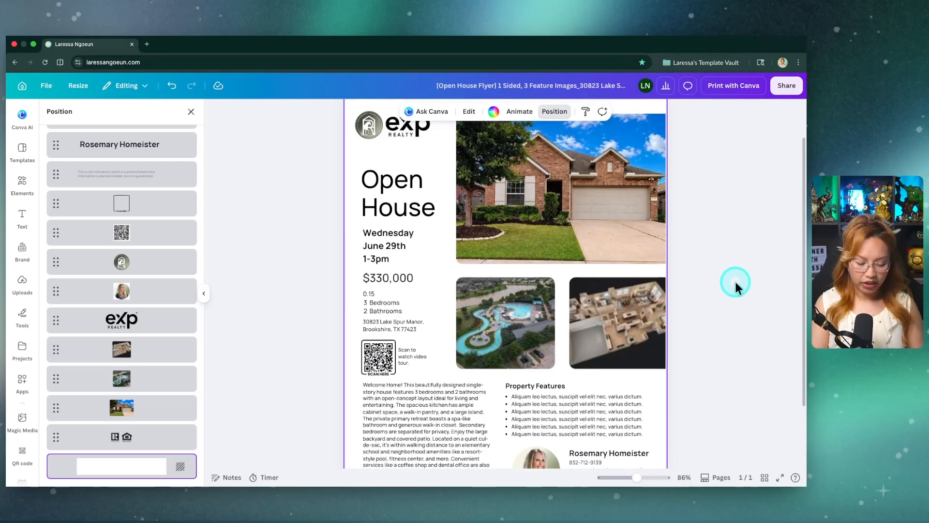
scroll(735, 280, "down", 3)
scroll(734, 283, "down", 1)
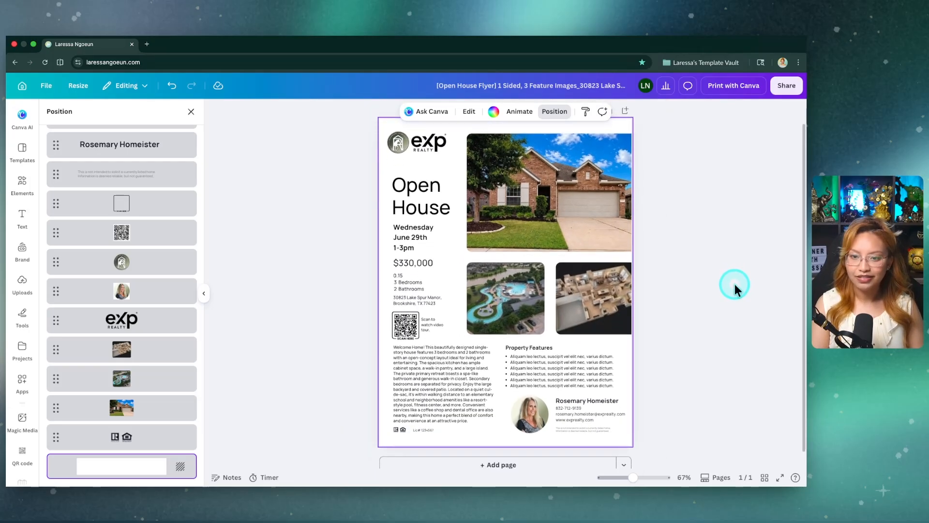